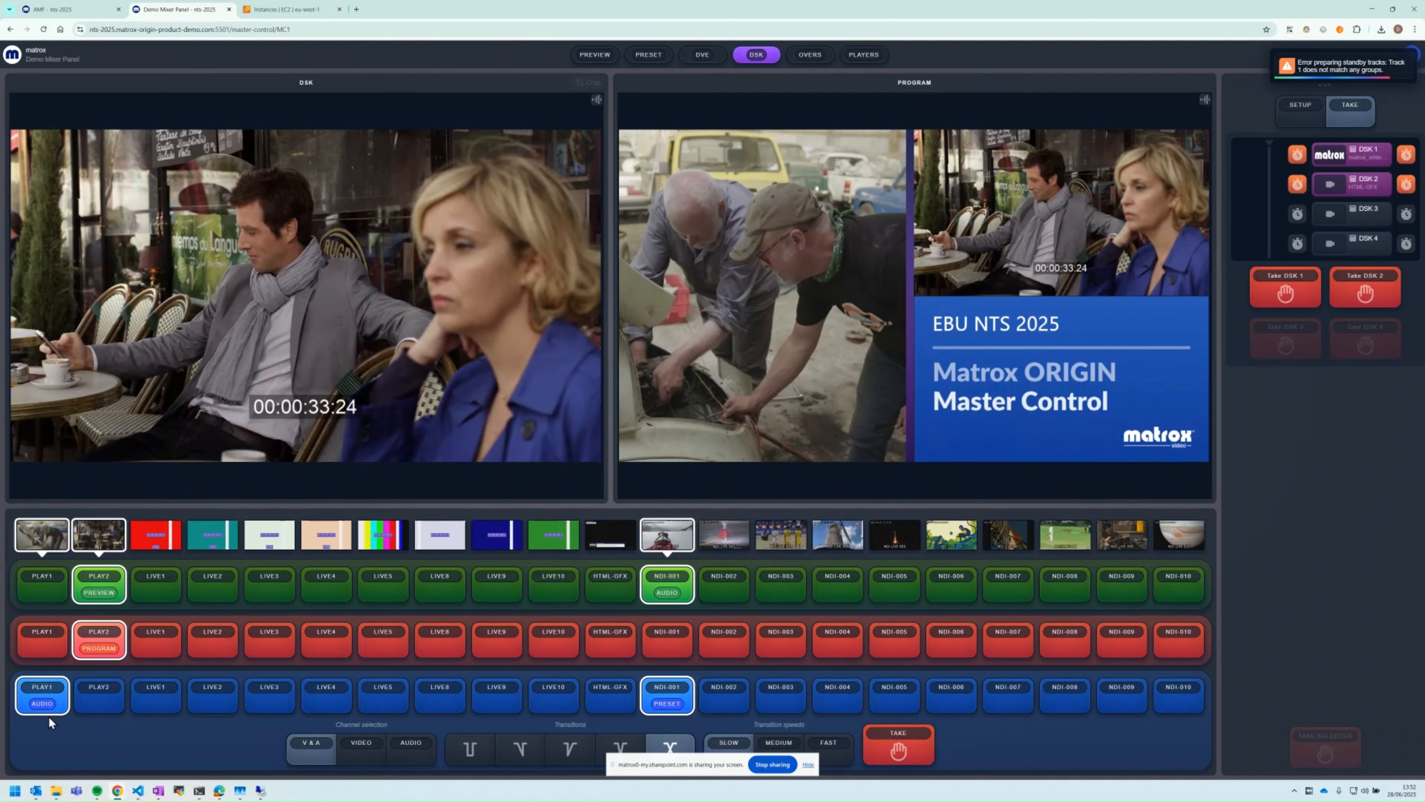
Put PLAY1 on preview, show the preset monitor and cycle the preset bus through the live NDI sources, ending on NDI-004
left_click(60, 600)
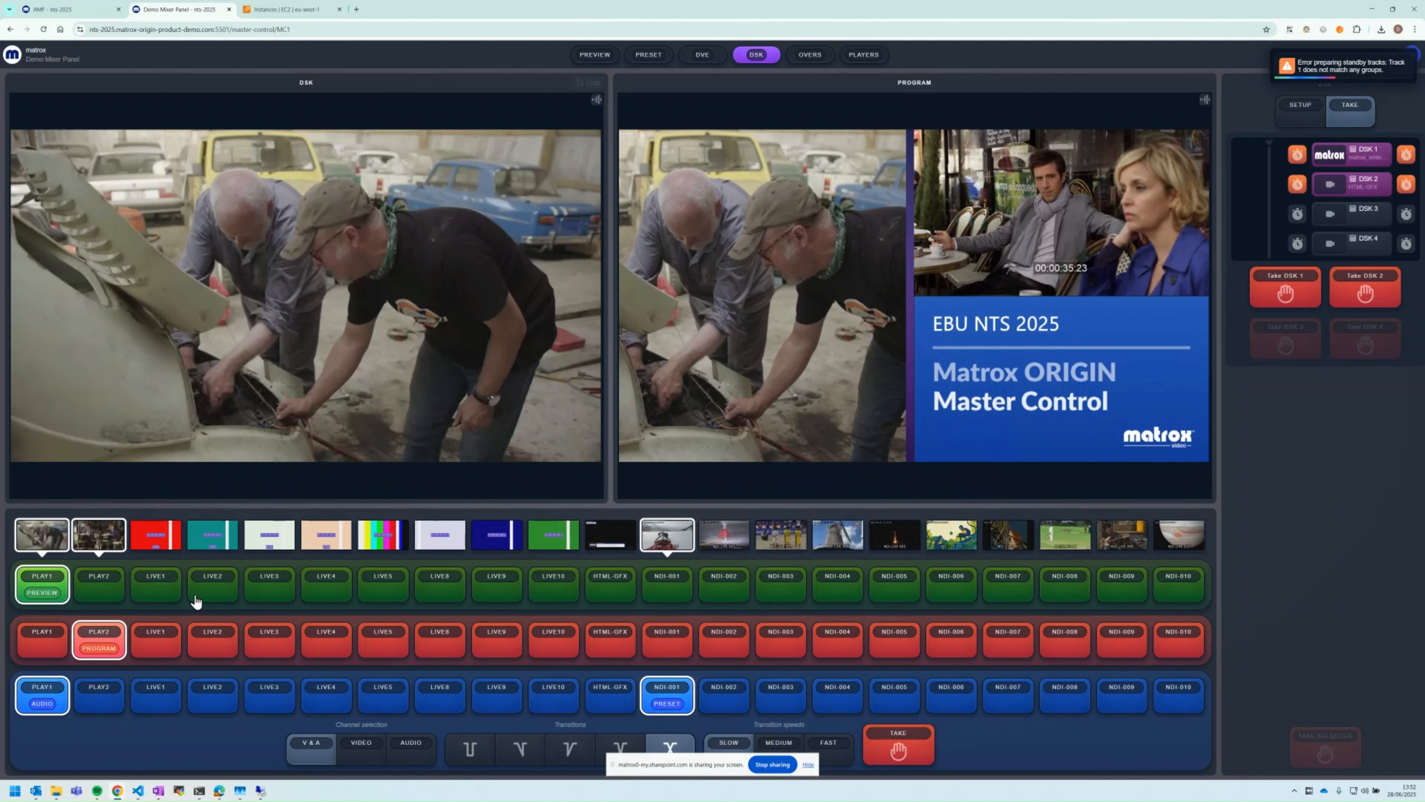
left_click(648, 54)
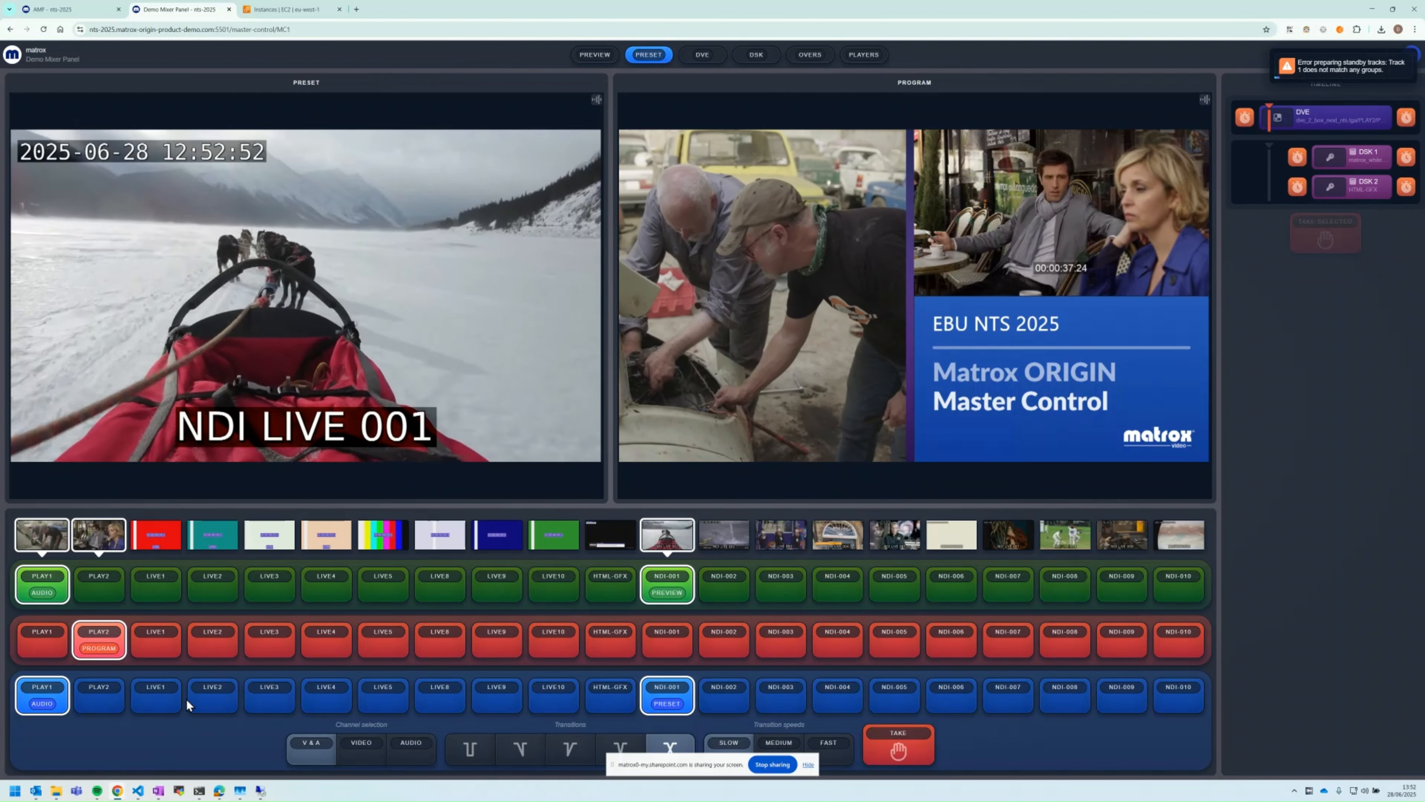
left_click(726, 697)
left_click(781, 697)
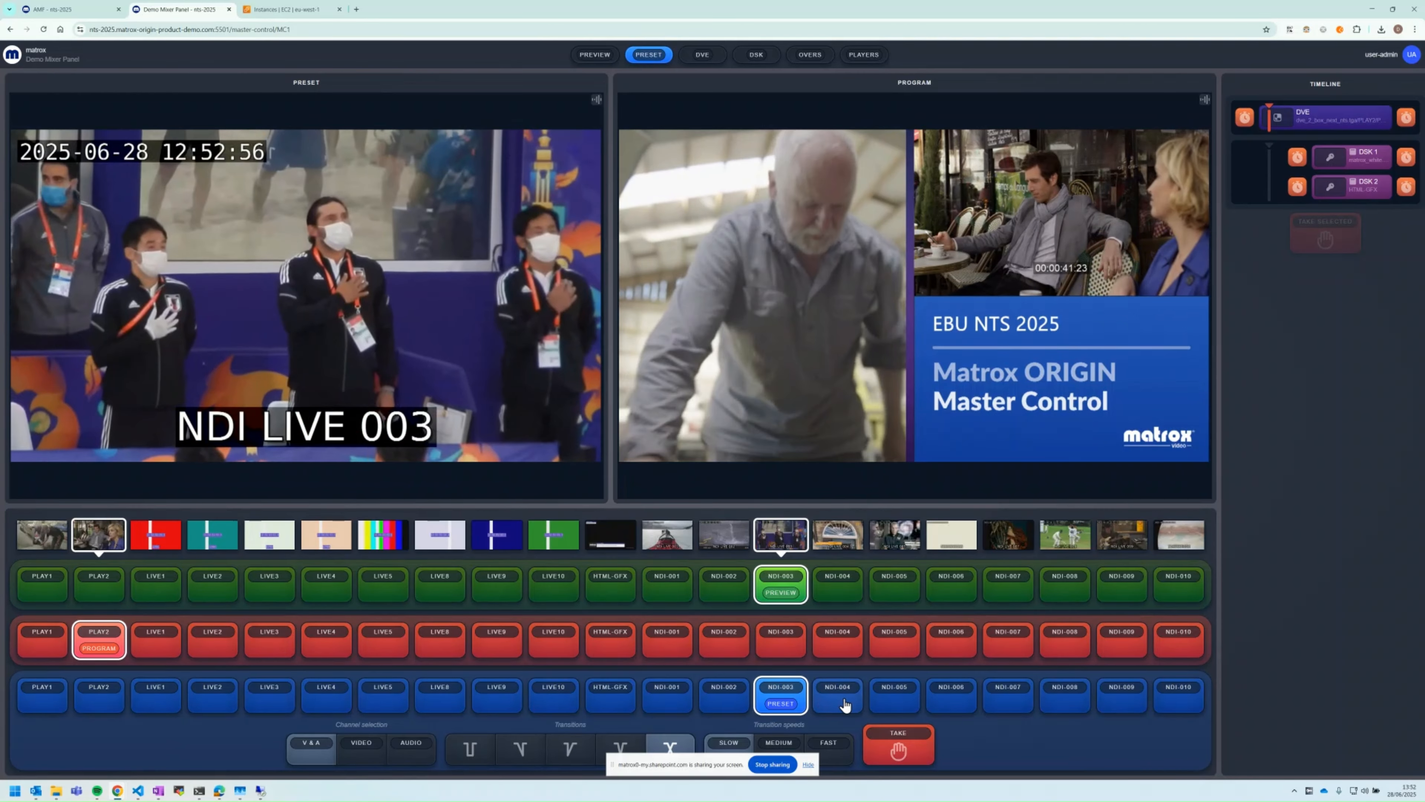
left_click(844, 699)
left_click(878, 698)
left_click(858, 699)
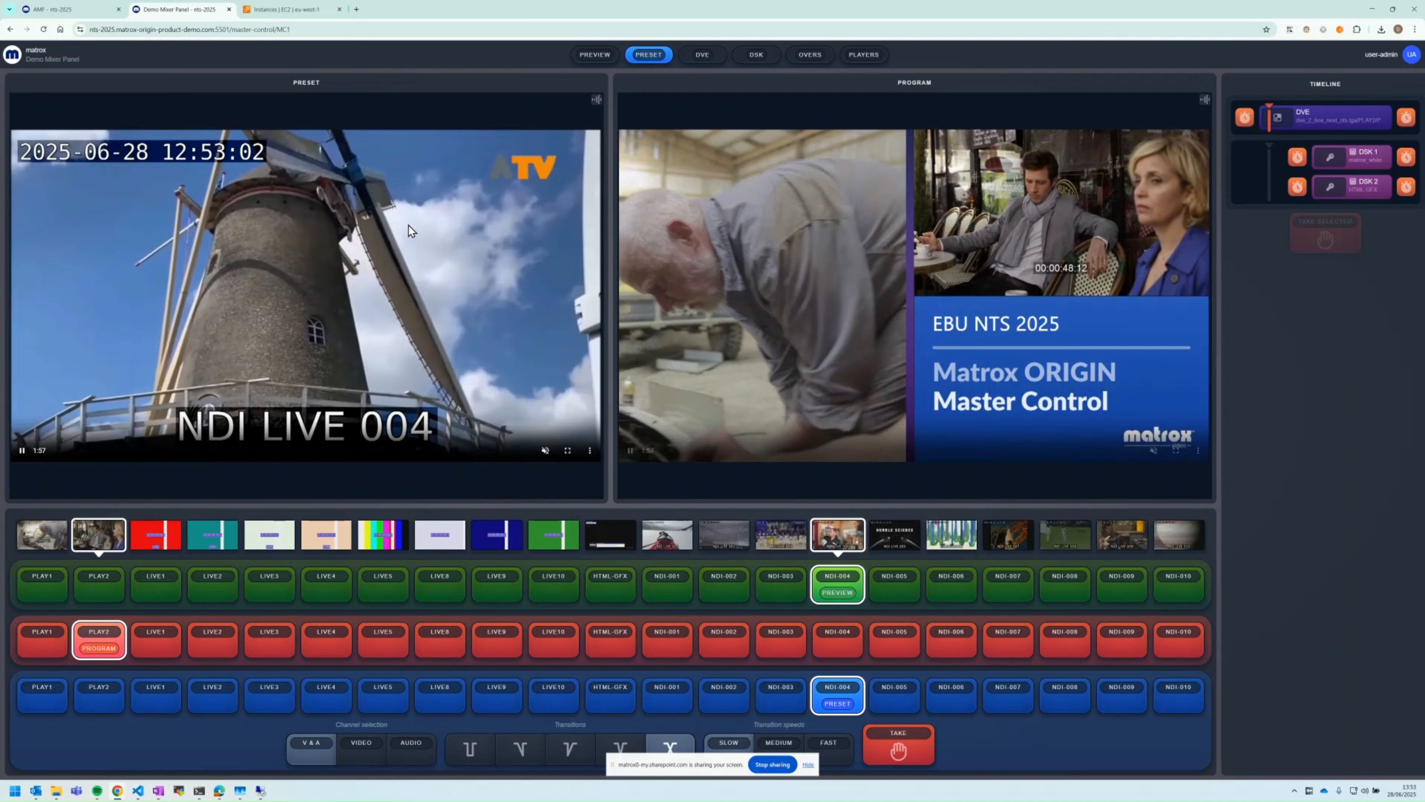
Switch to CreateNDI-Sources.ps1 in VS Code and run the script to create NDI receiver services up to NDI-020 on nts-2025-L-A-H2
key("ctrl+1")
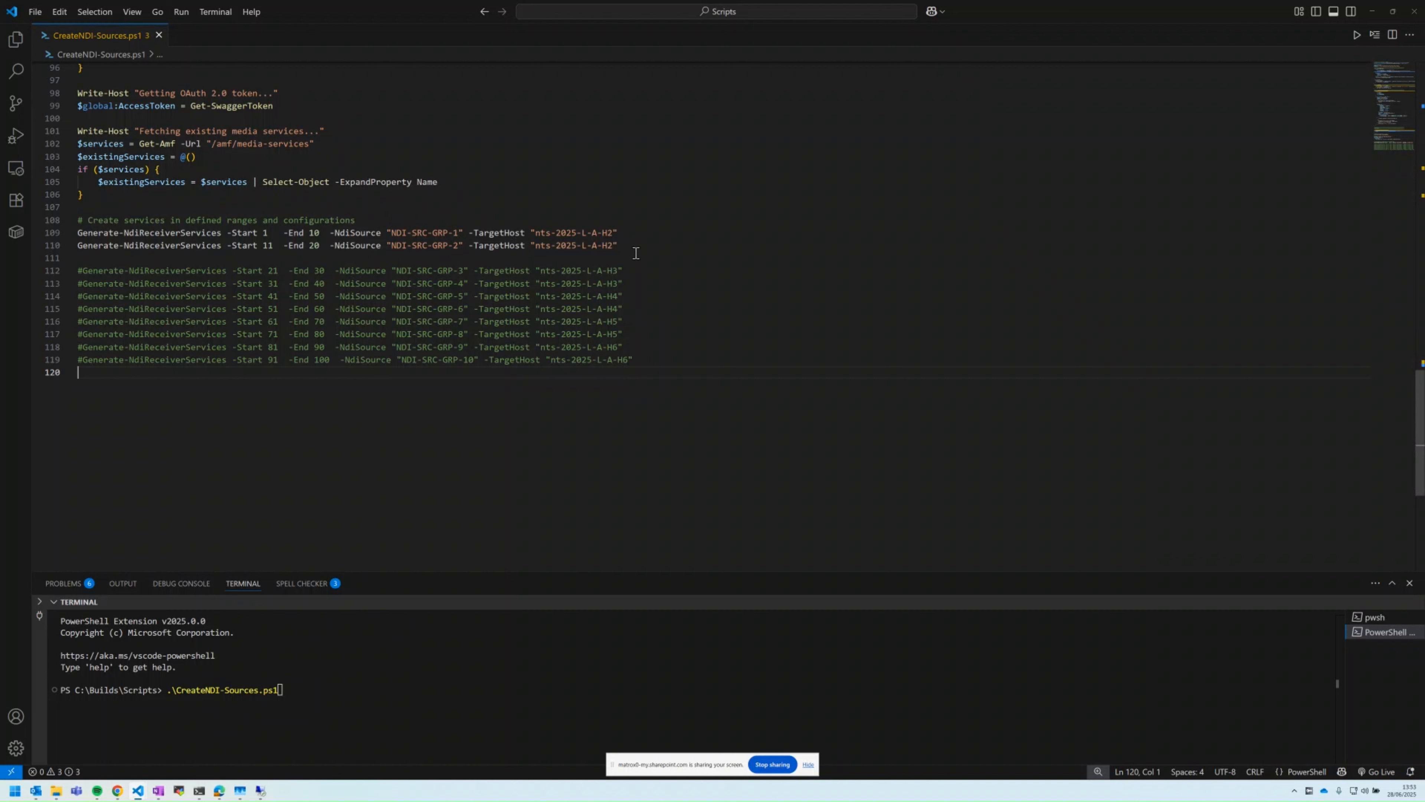
left_click_drag(613, 246, 542, 248)
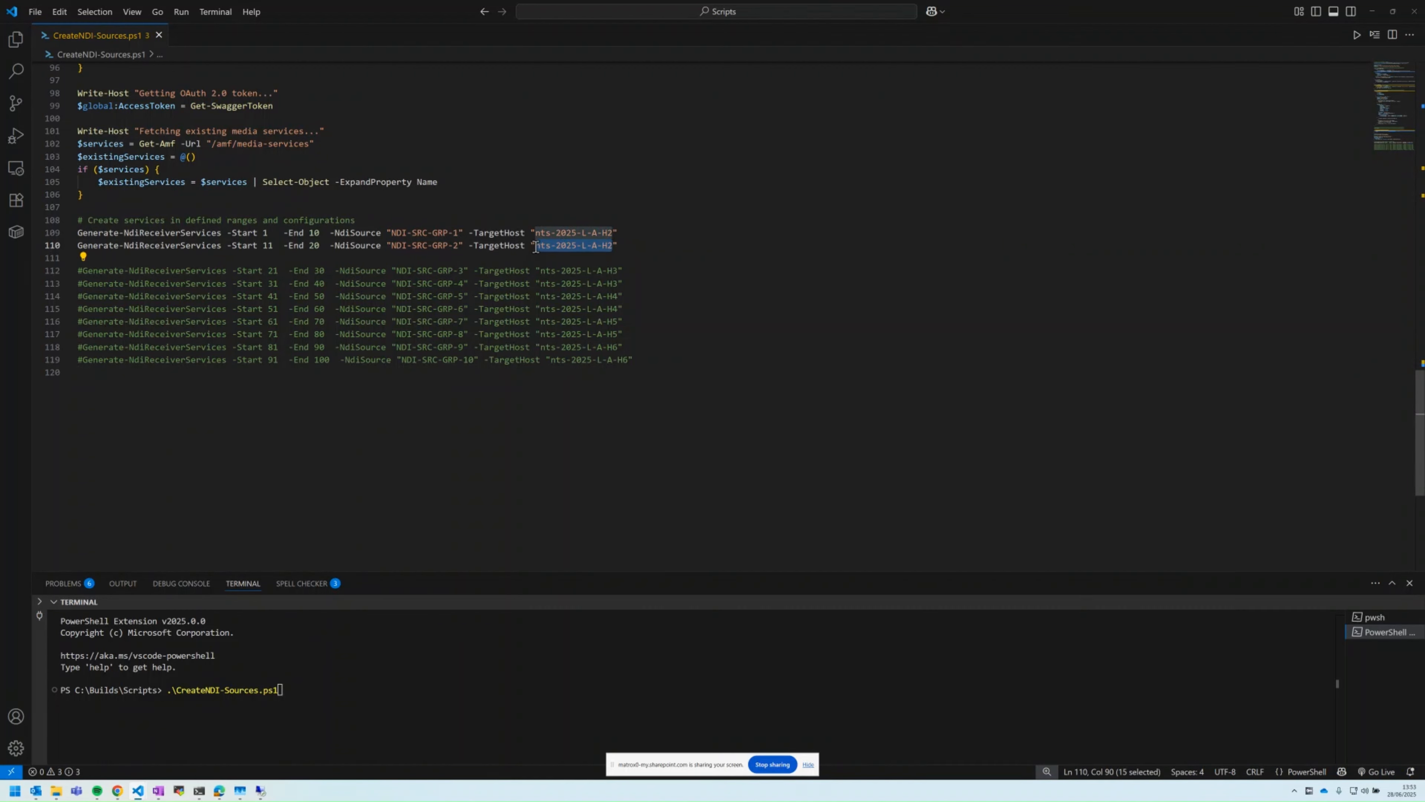
left_click(536, 248)
left_click(332, 672)
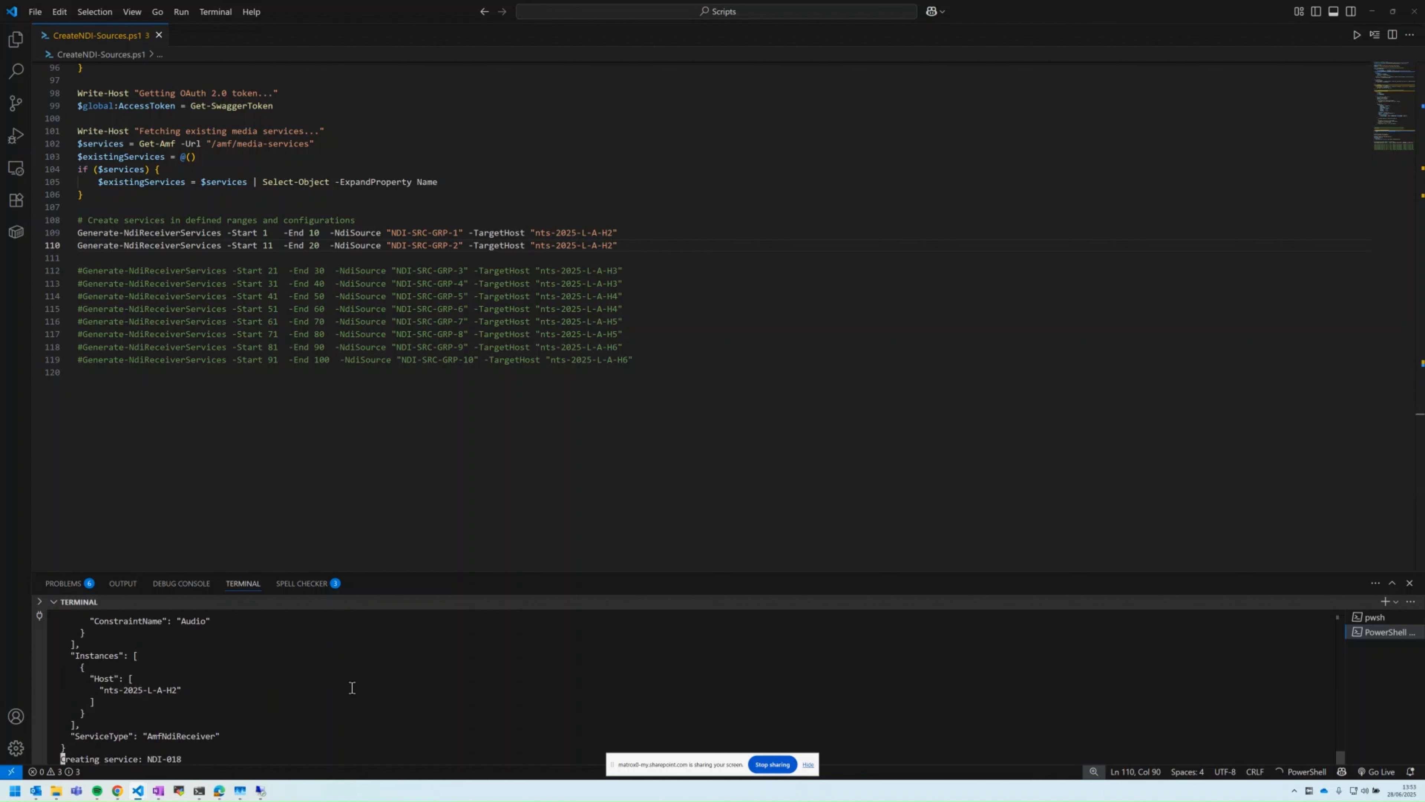
Switch to the AMF hosts page in the browser and check services NDI-011 to NDI-020 under host nts-2025-L-A-H2
key("alt+Tab")
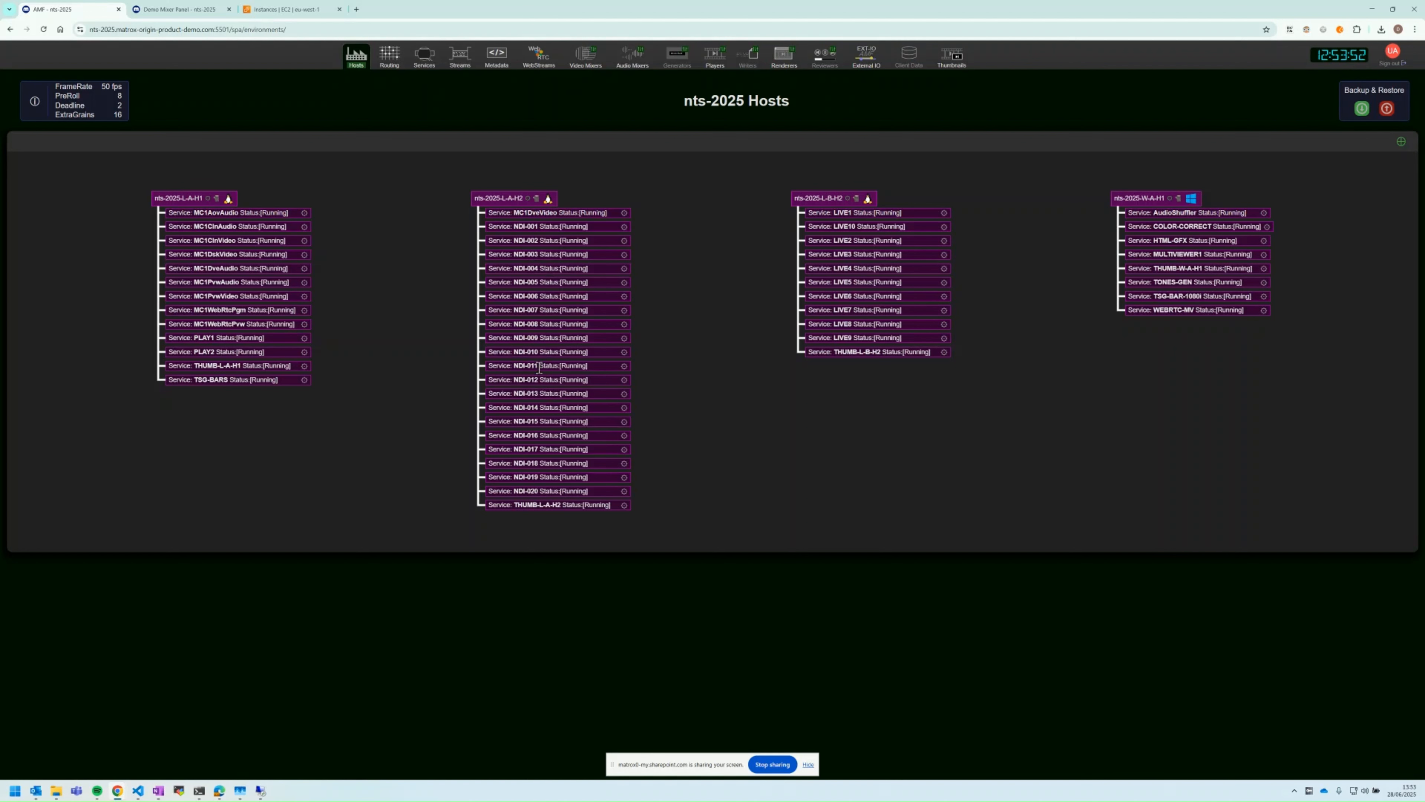
left_click_drag(533, 370, 540, 493)
left_click(539, 493)
Return to the Demo Mixer Panel page and open the overview of all mixer panels at the /master-control/ address
left_click(192, 8)
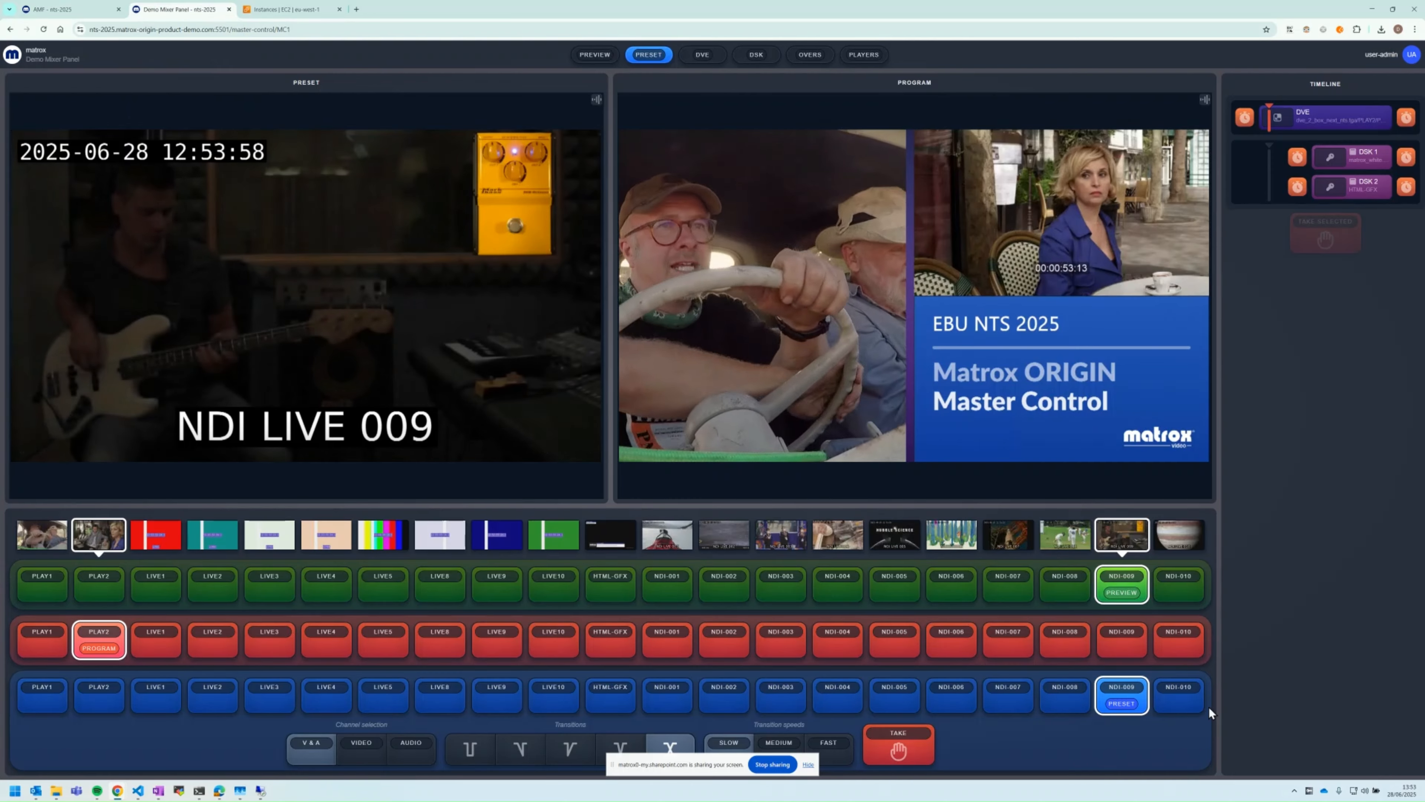
left_click(378, 28)
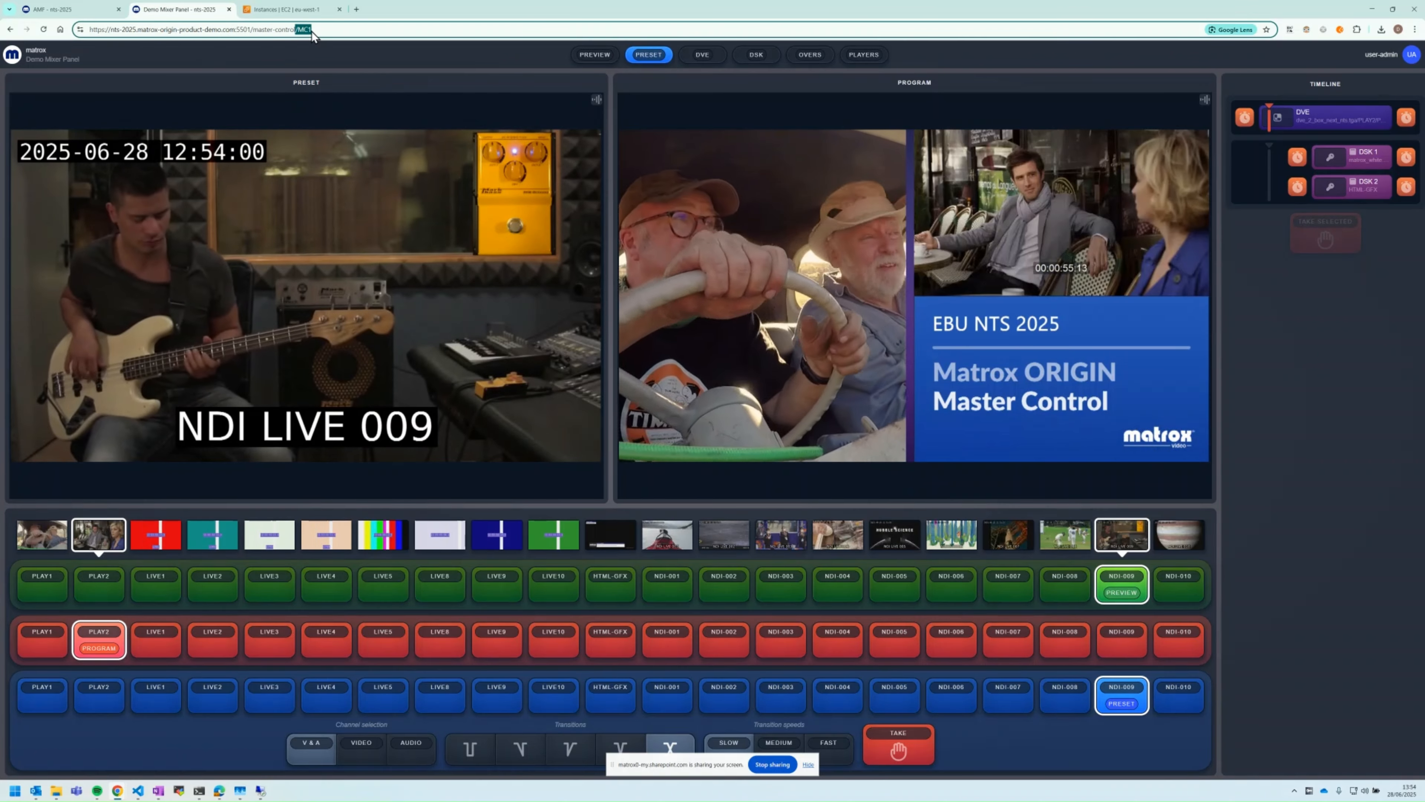
key("BackSpace")
key("BackSpace")
key("BackSpace")
key("BackSpace")
key("Return")
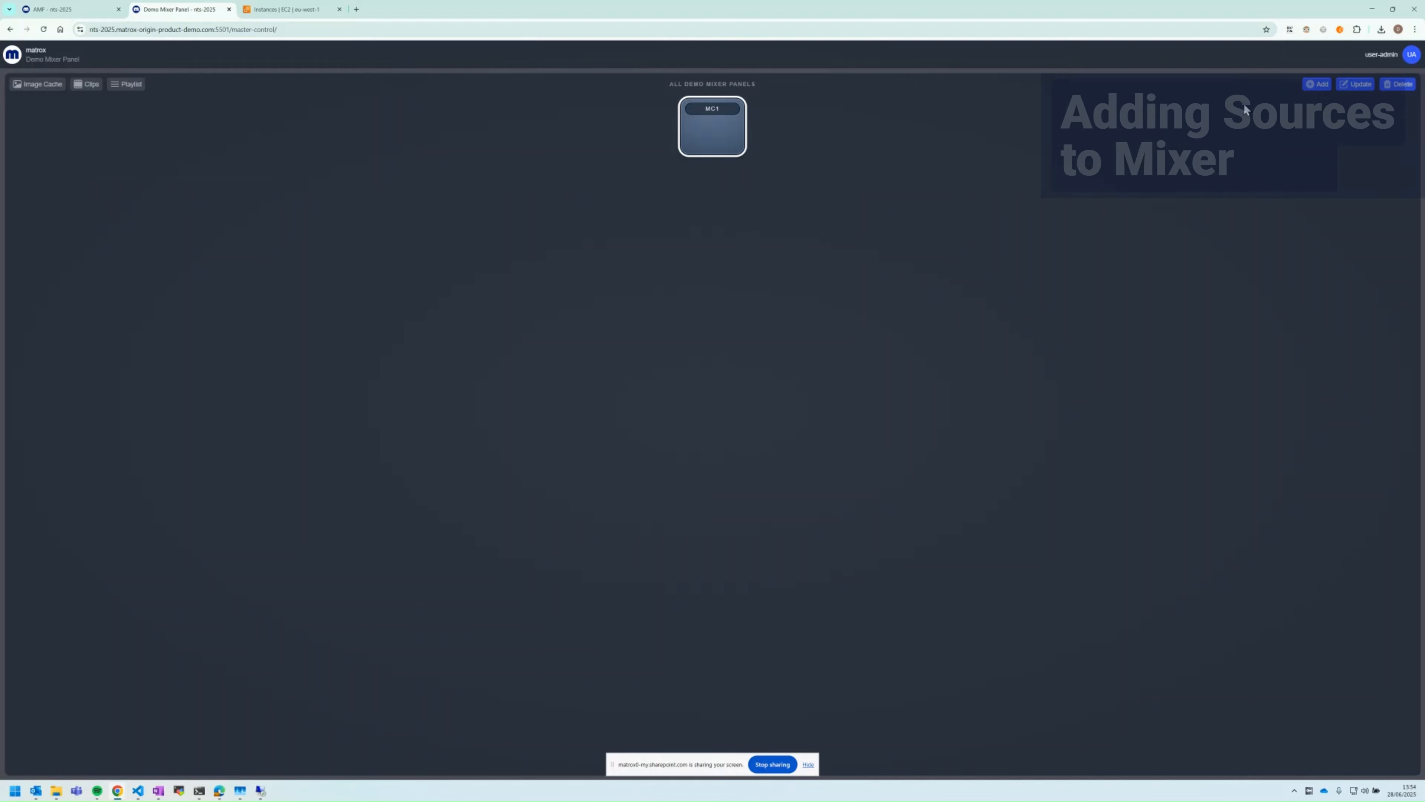
Open the MC1 mixer panel's sources for updating and add NDI-011 and NDI-012
left_click(1340, 89)
scroll(705, 550, "down", 5)
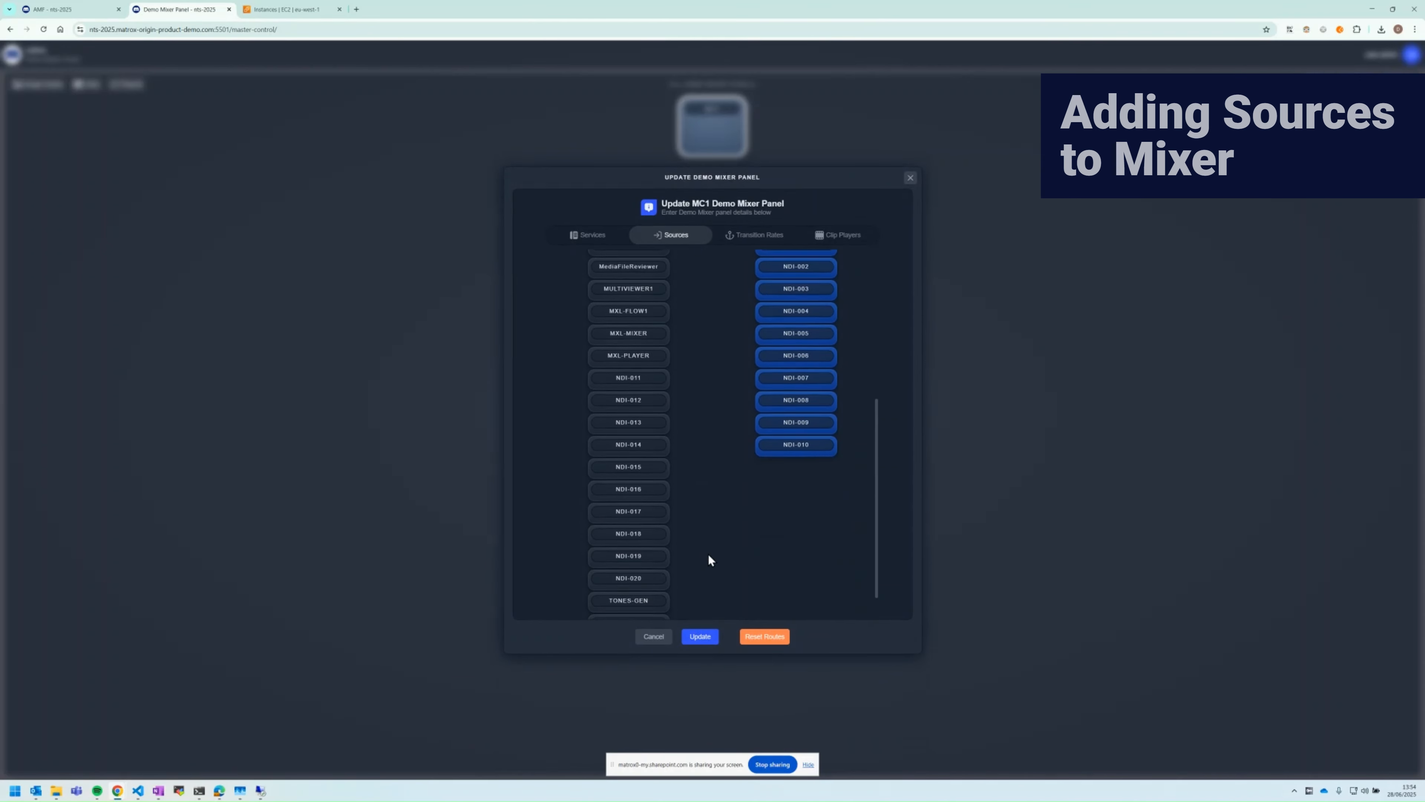
left_click(645, 343)
left_click(645, 344)
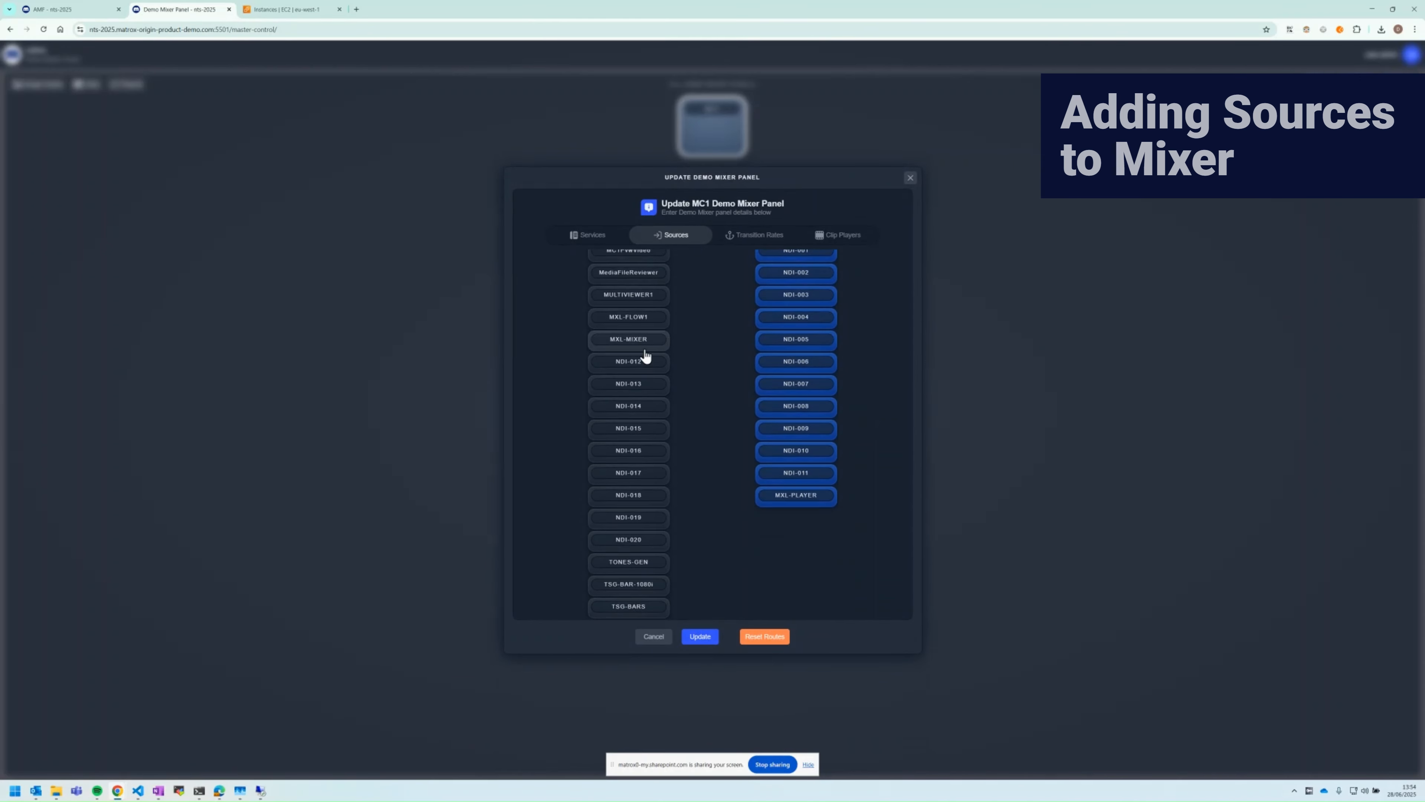
left_click(777, 497)
left_click(650, 382)
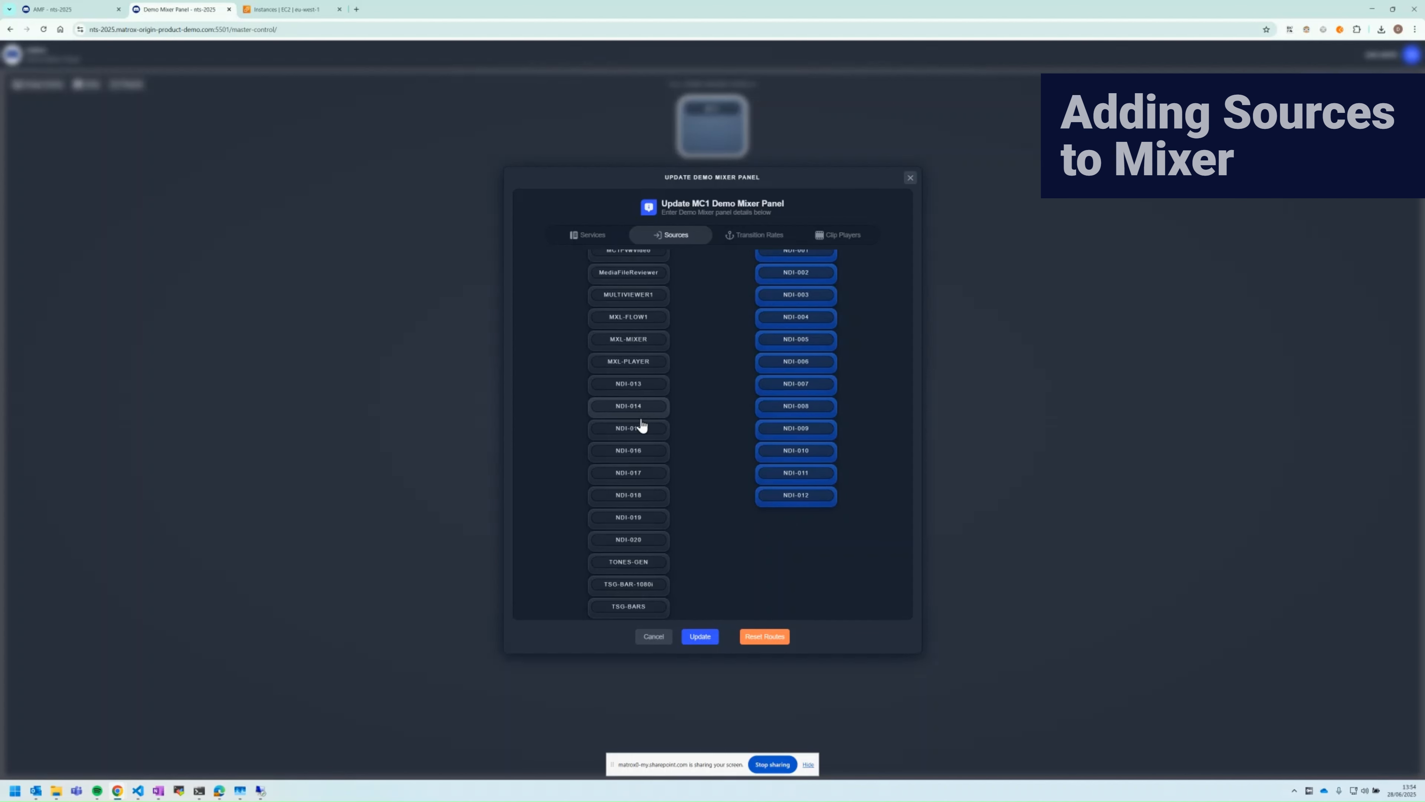
Add NDI-013 through NDI-020 to the MC1 mixer panel's sources and apply the update
left_click(645, 402)
left_click(642, 400)
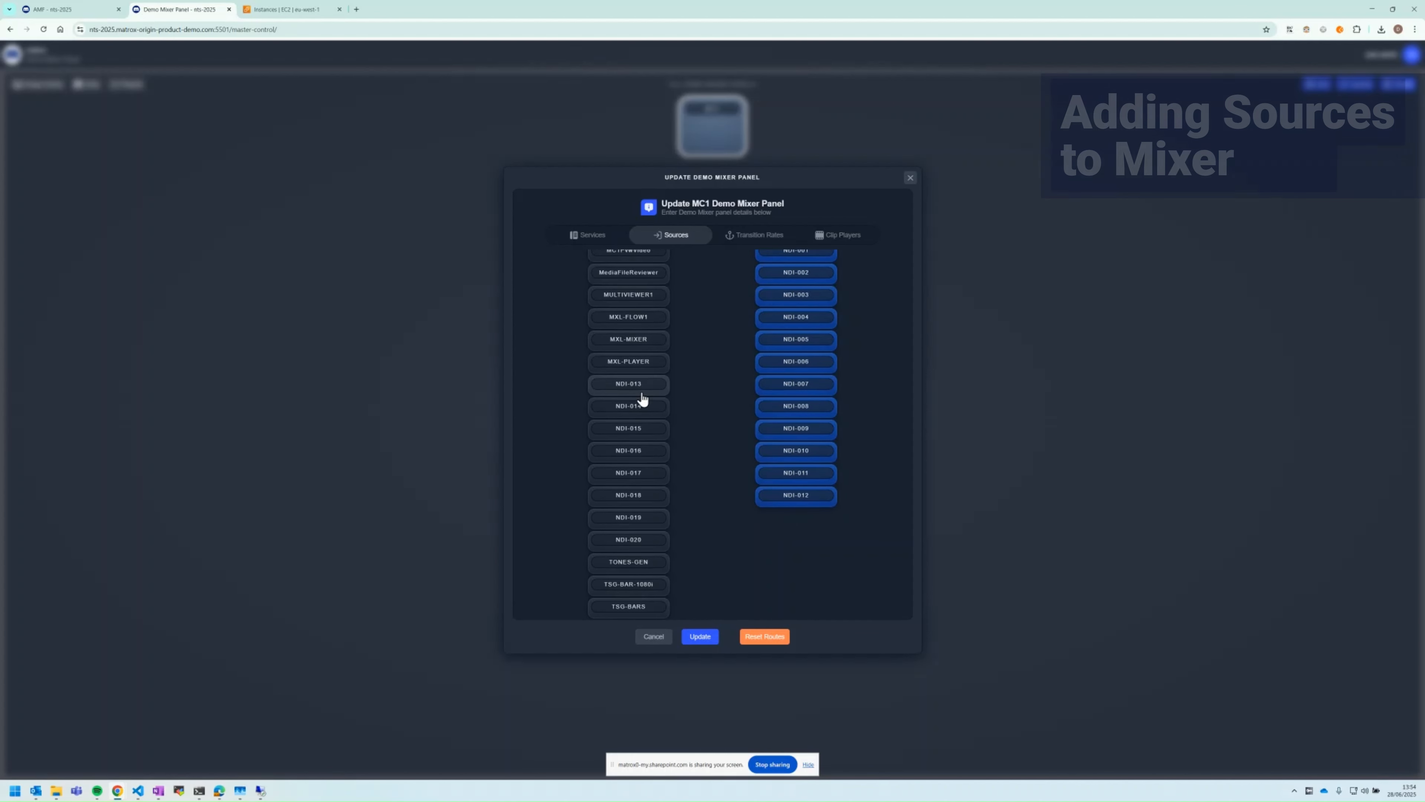
left_click(638, 435)
left_click(641, 453)
left_click(650, 421)
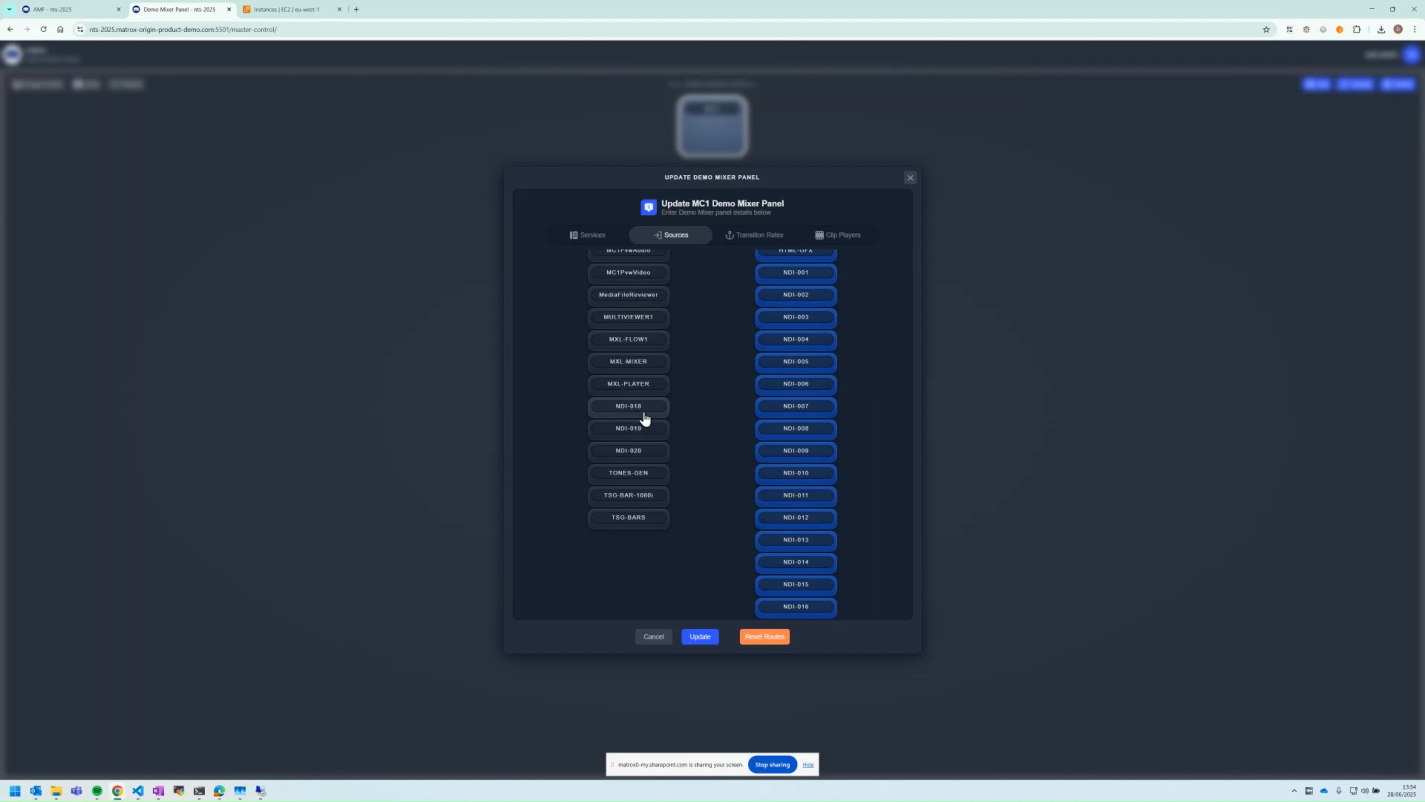
left_click(645, 418)
left_click(641, 420)
left_click(648, 417)
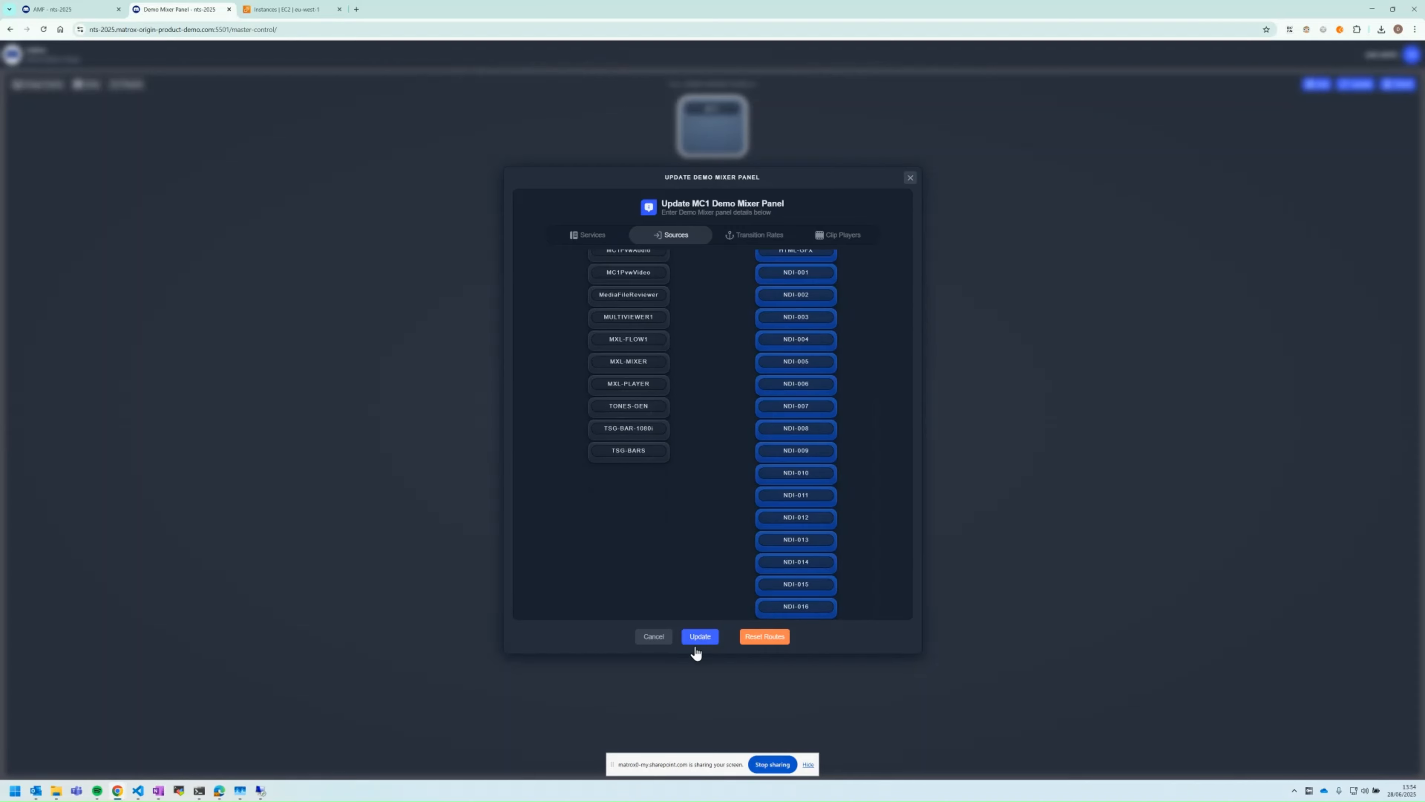
left_click(699, 637)
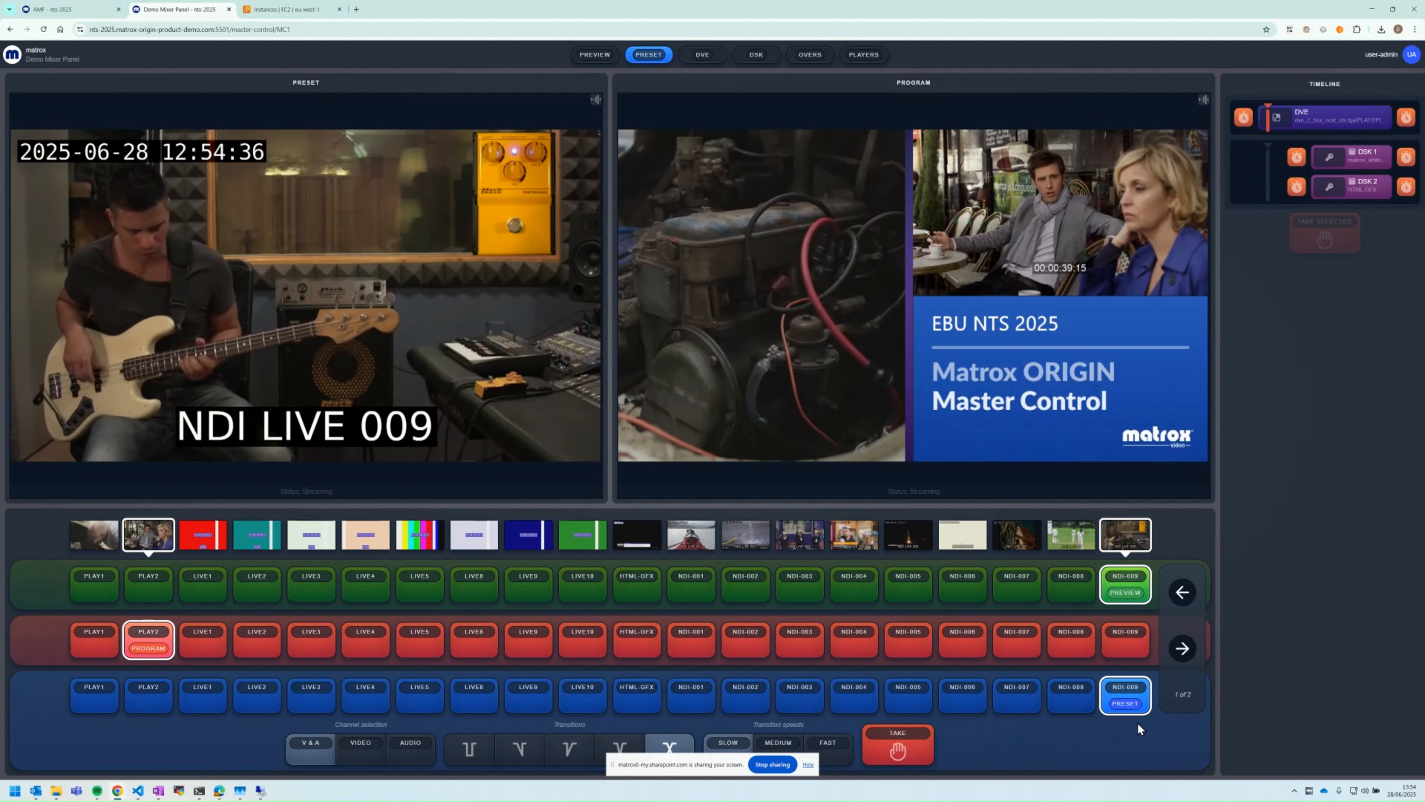
Show the second page of MC1's sources and check new feeds between NDI-012 and NDI-020 on preset, ending on NDI-017
left_click(1183, 652)
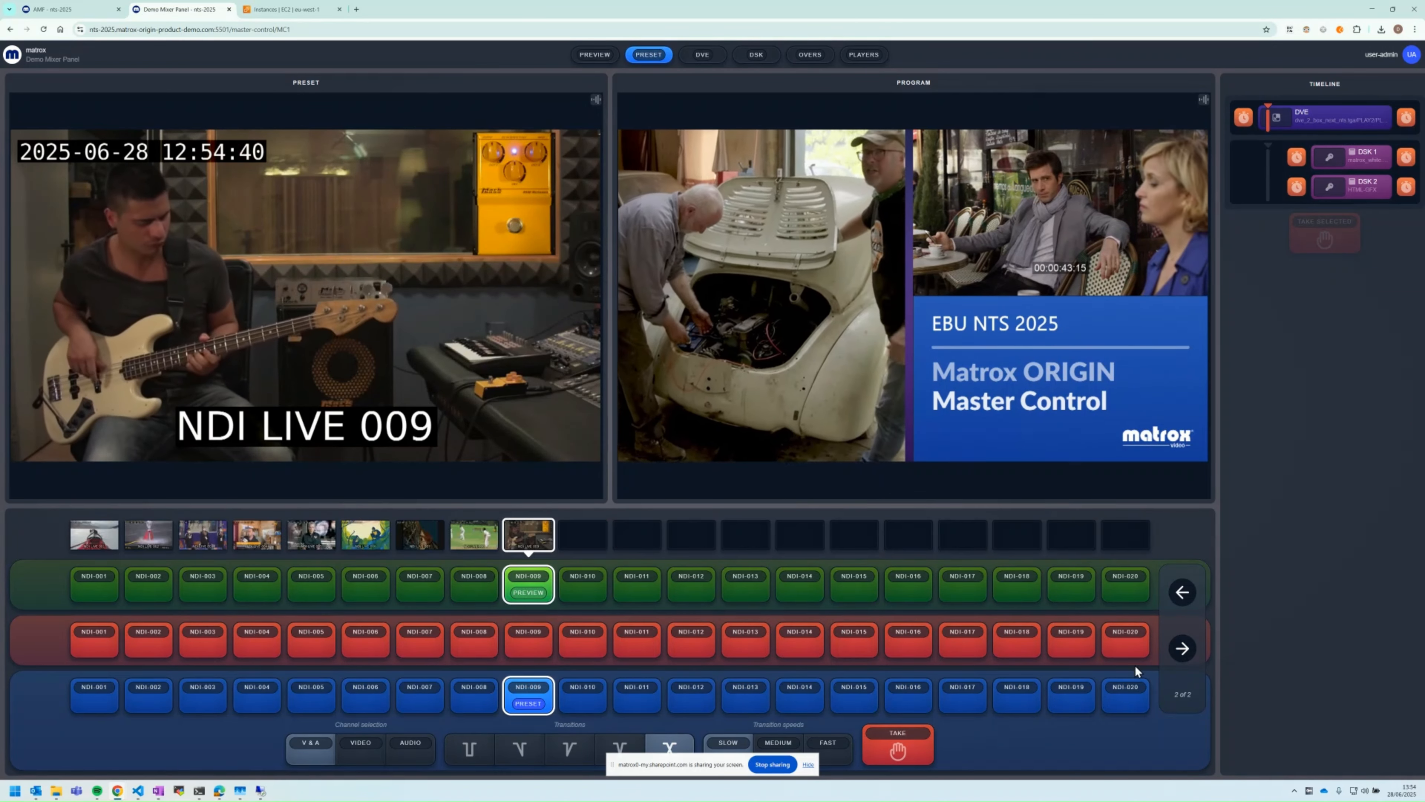
left_click(690, 695)
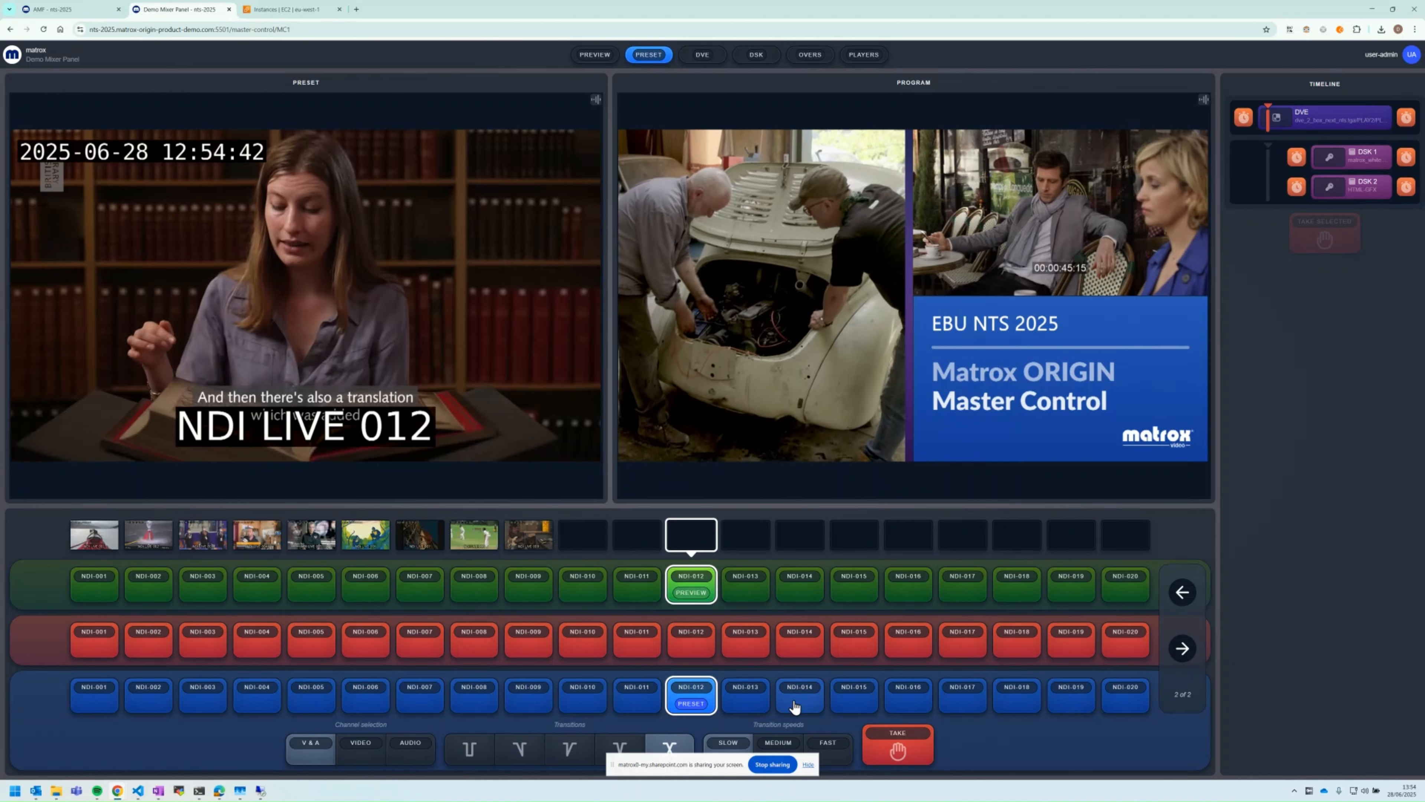
left_click(807, 709)
left_click(908, 702)
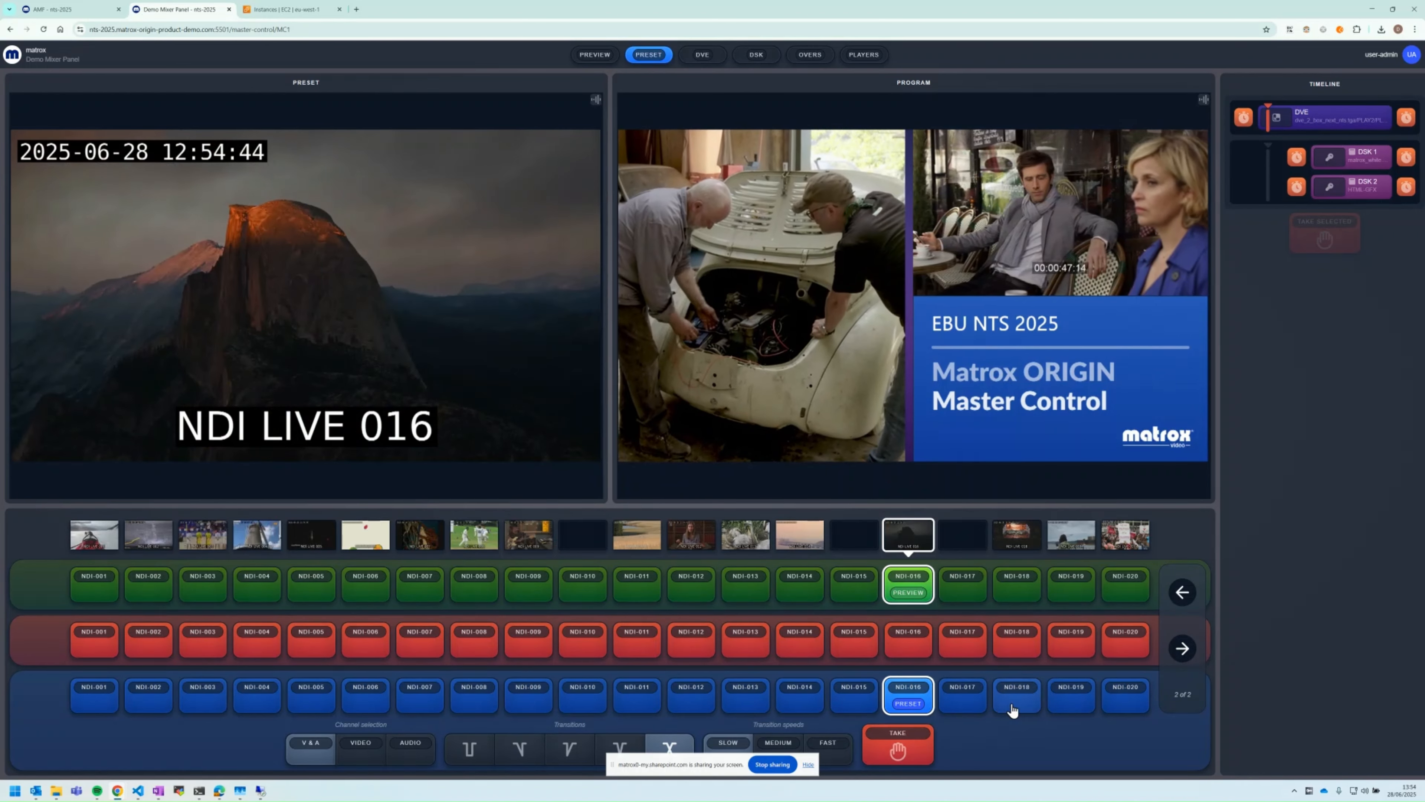
left_click(1013, 709)
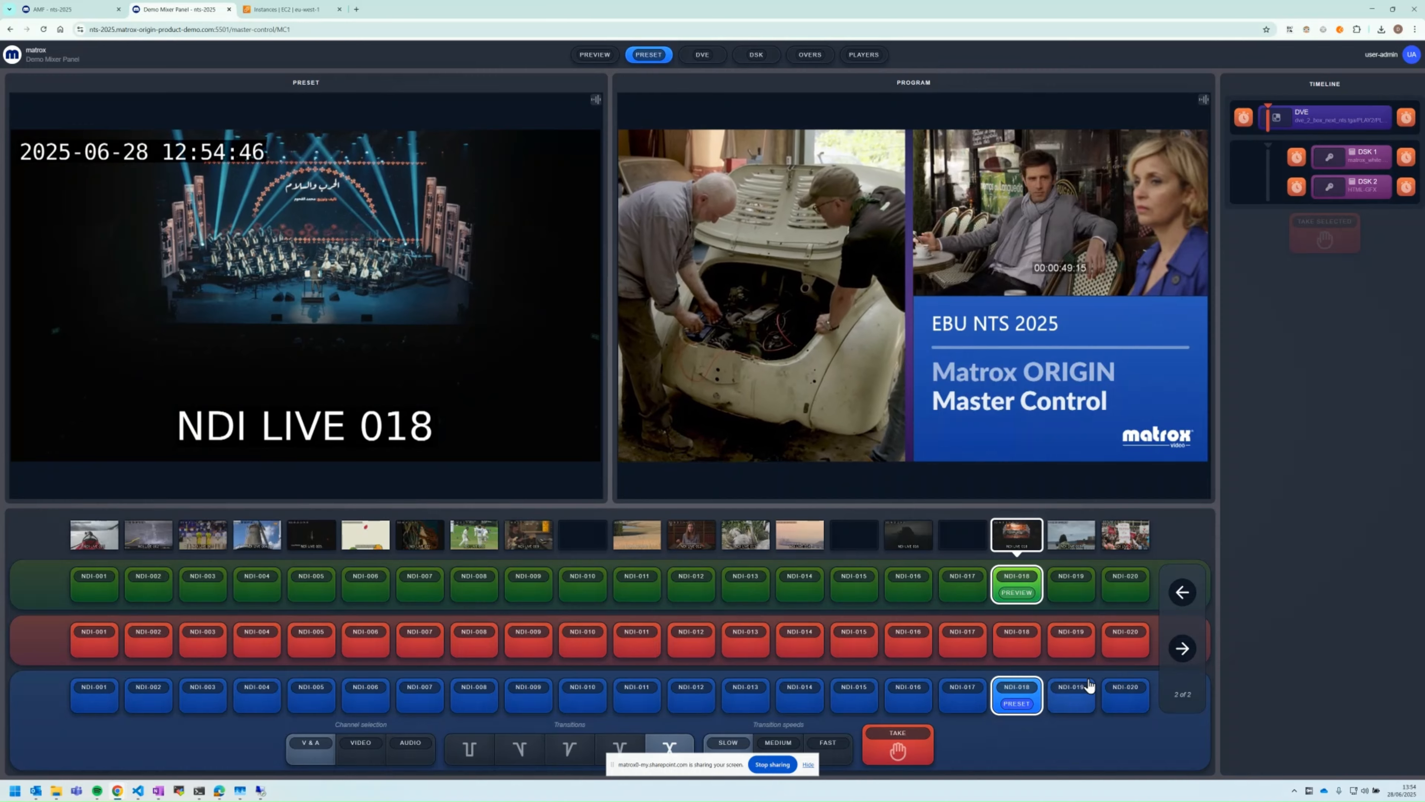
left_click(1123, 707)
left_click(963, 705)
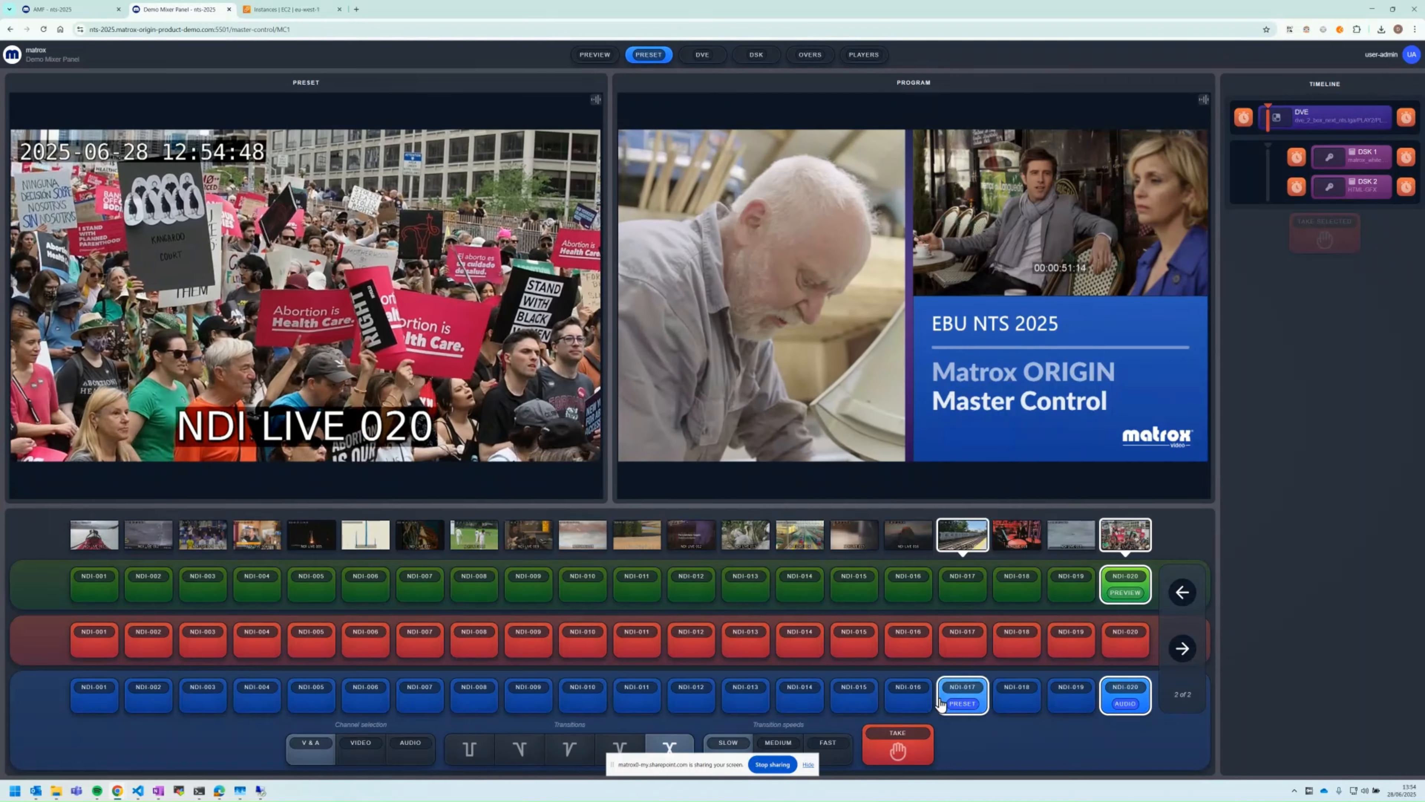
left_click(920, 704)
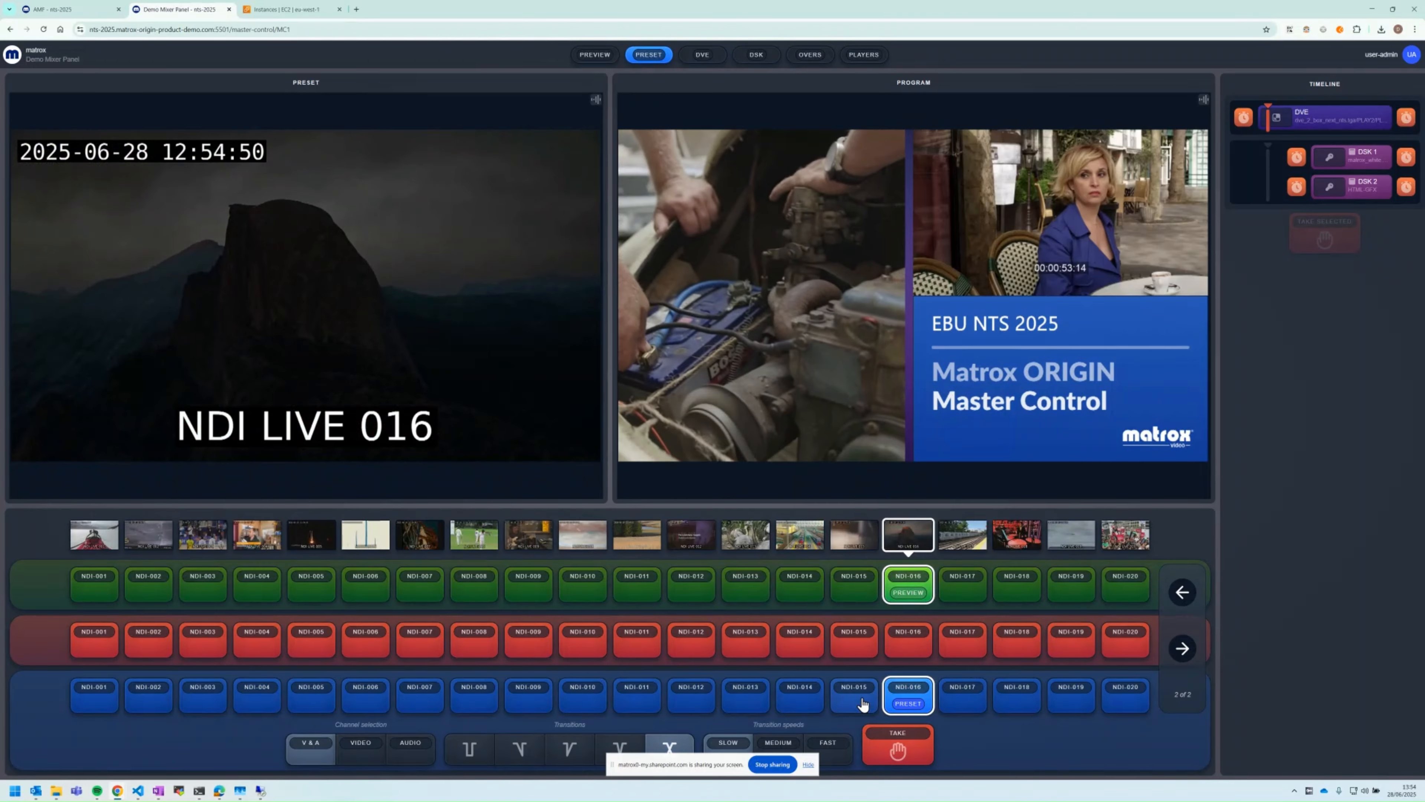
left_click(854, 704)
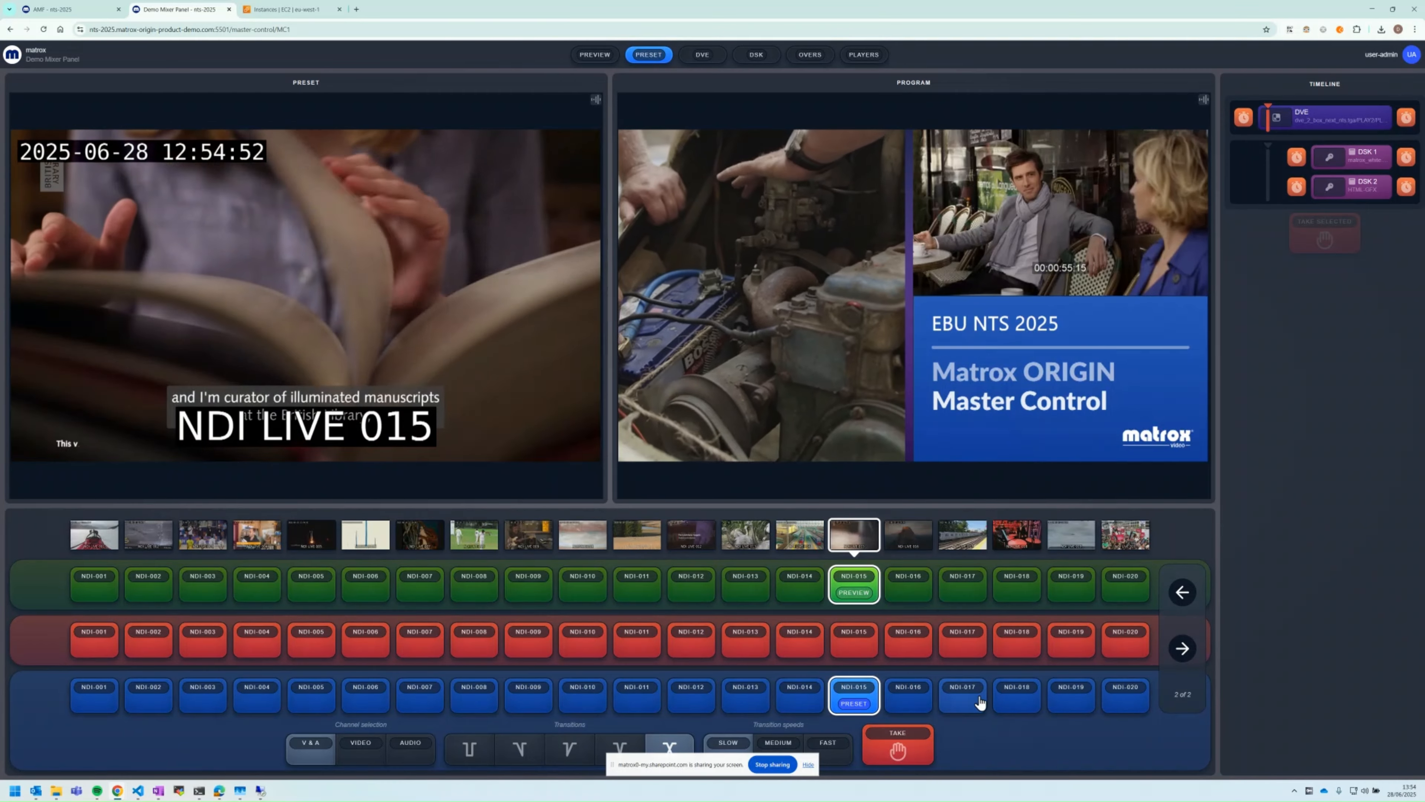
left_click(963, 699)
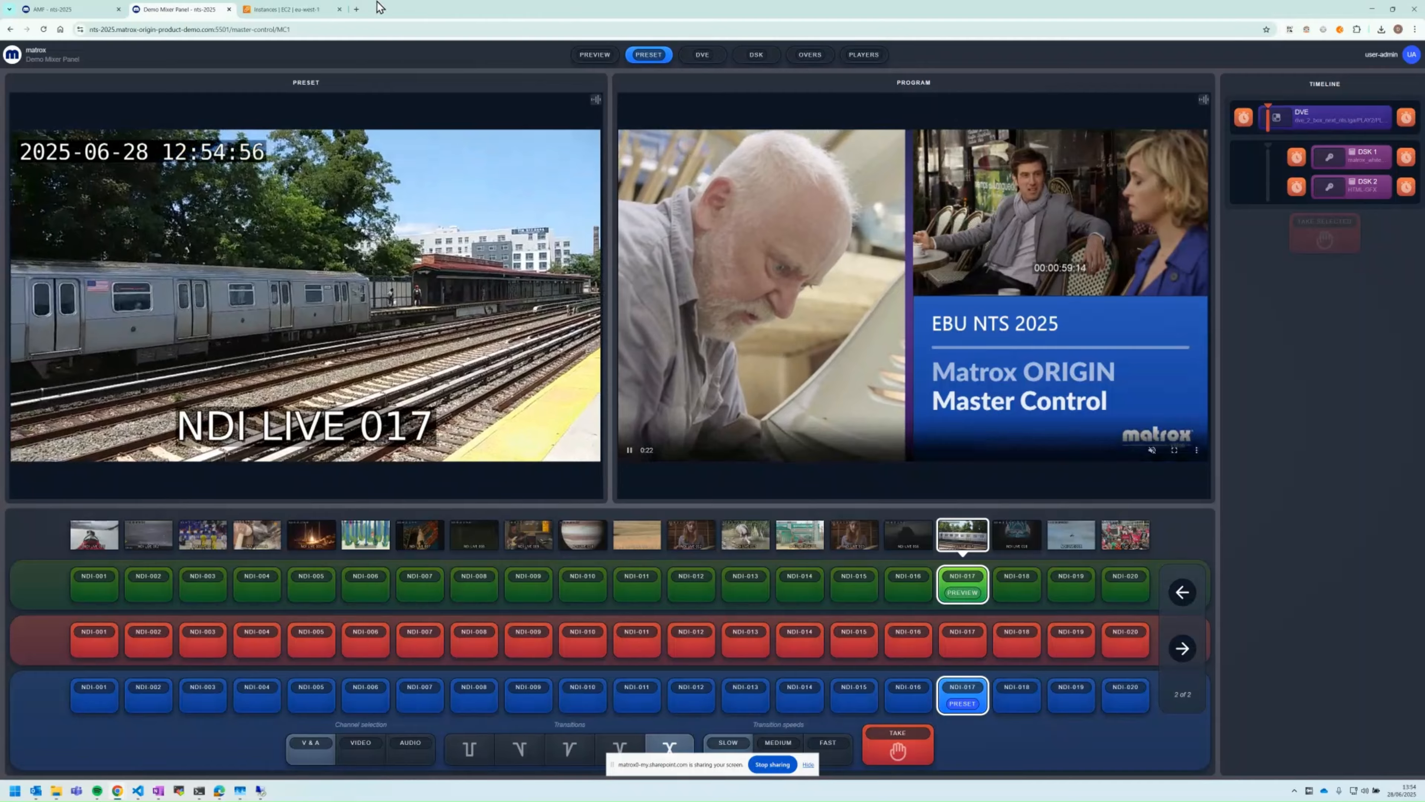
Switch to terraform.tfvars in VS Code and add a Linux host group with L-A-H3 and L-A-H4, instance type c6in.2xlarge and subnet-06dddfd354f87c562
left_click(119, 7)
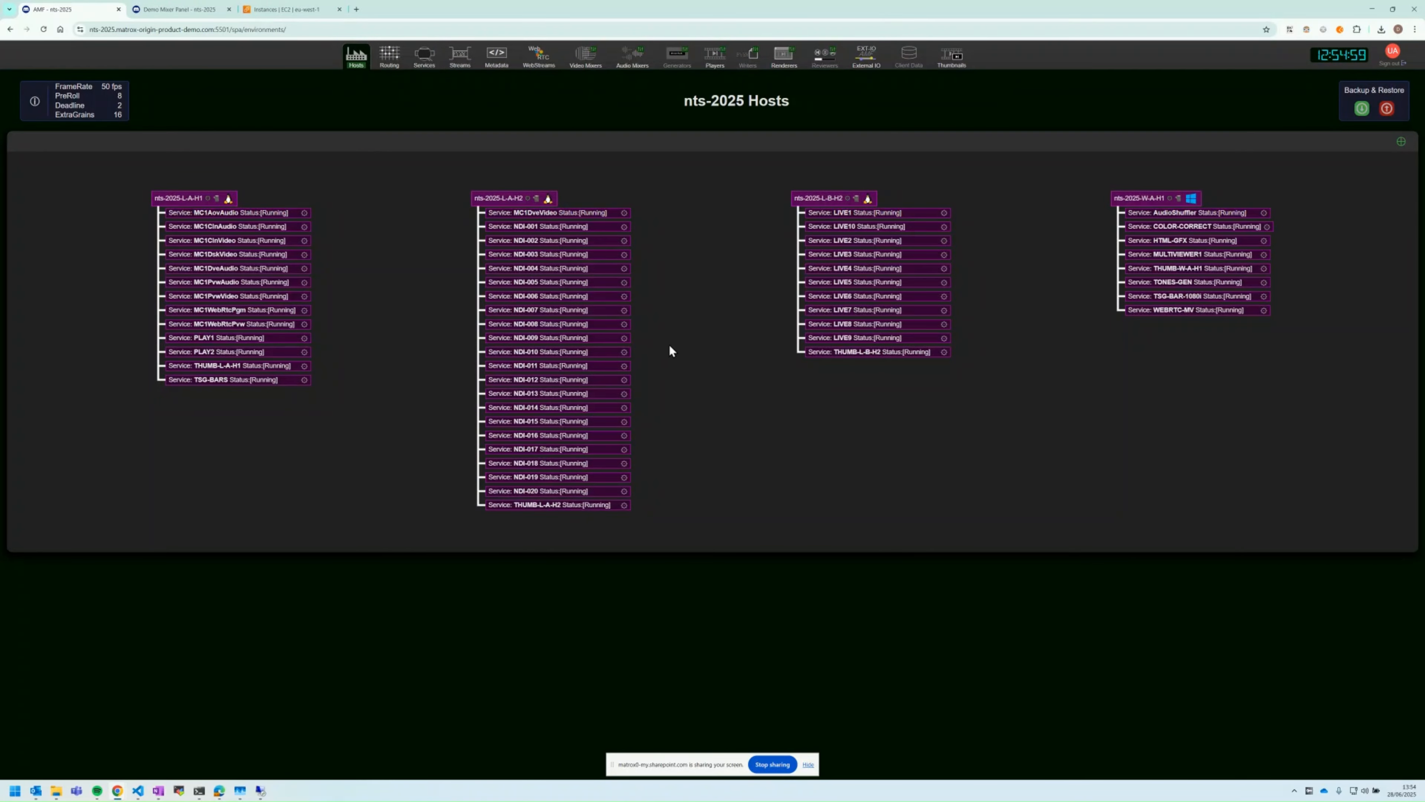
key("alt+Tab")
key("alt+Tab")
key("alt+Tab")
key("alt+Tab")
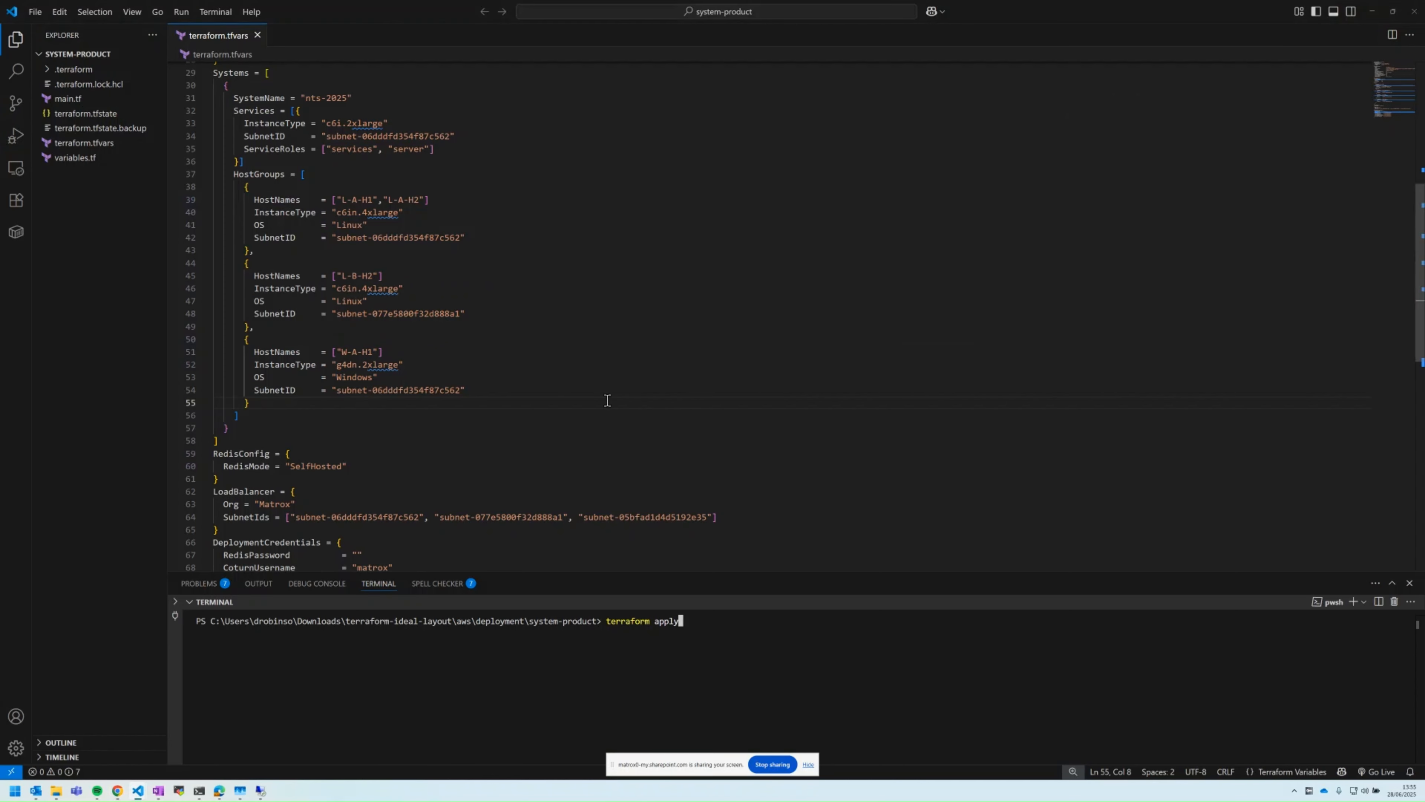
left_click(437, 410)
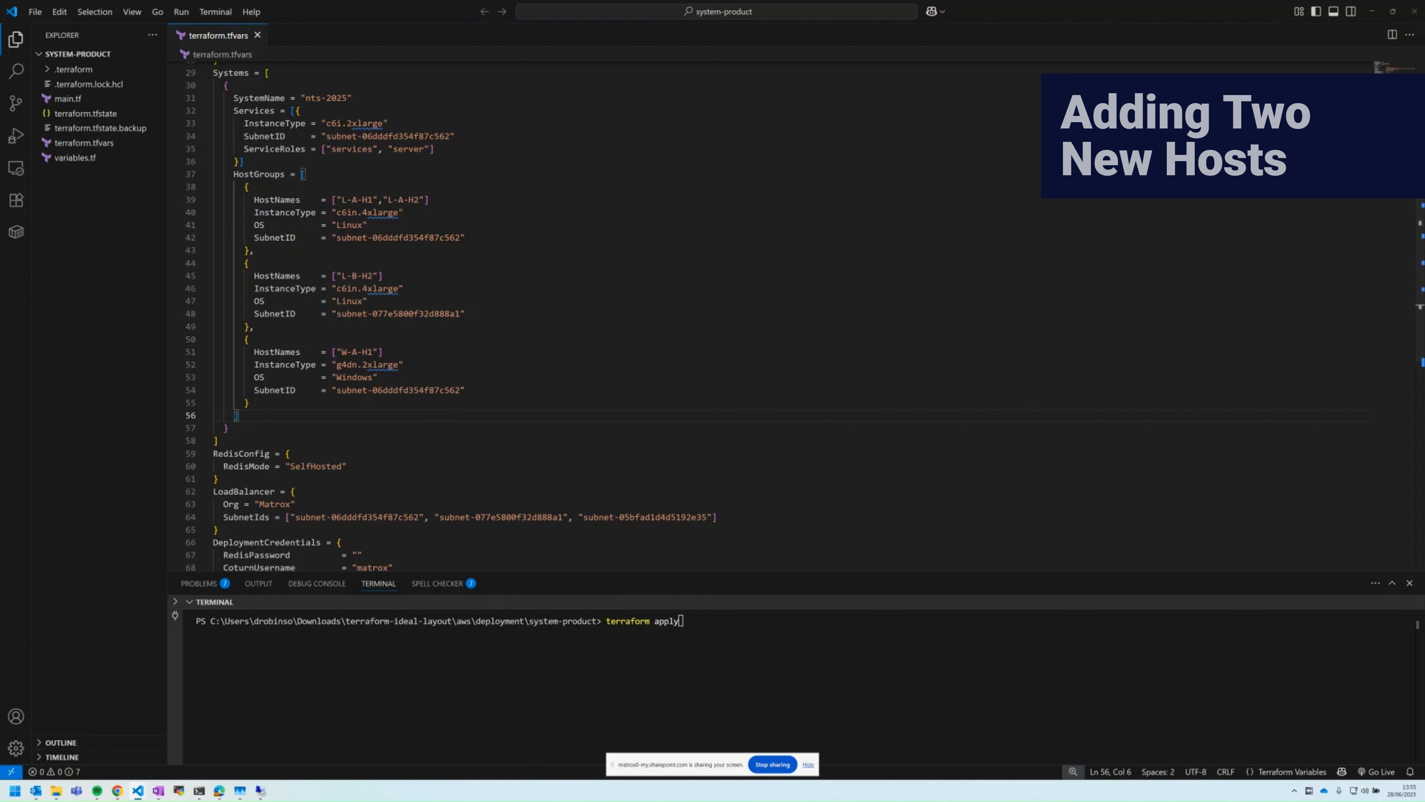
key("alt+Tab")
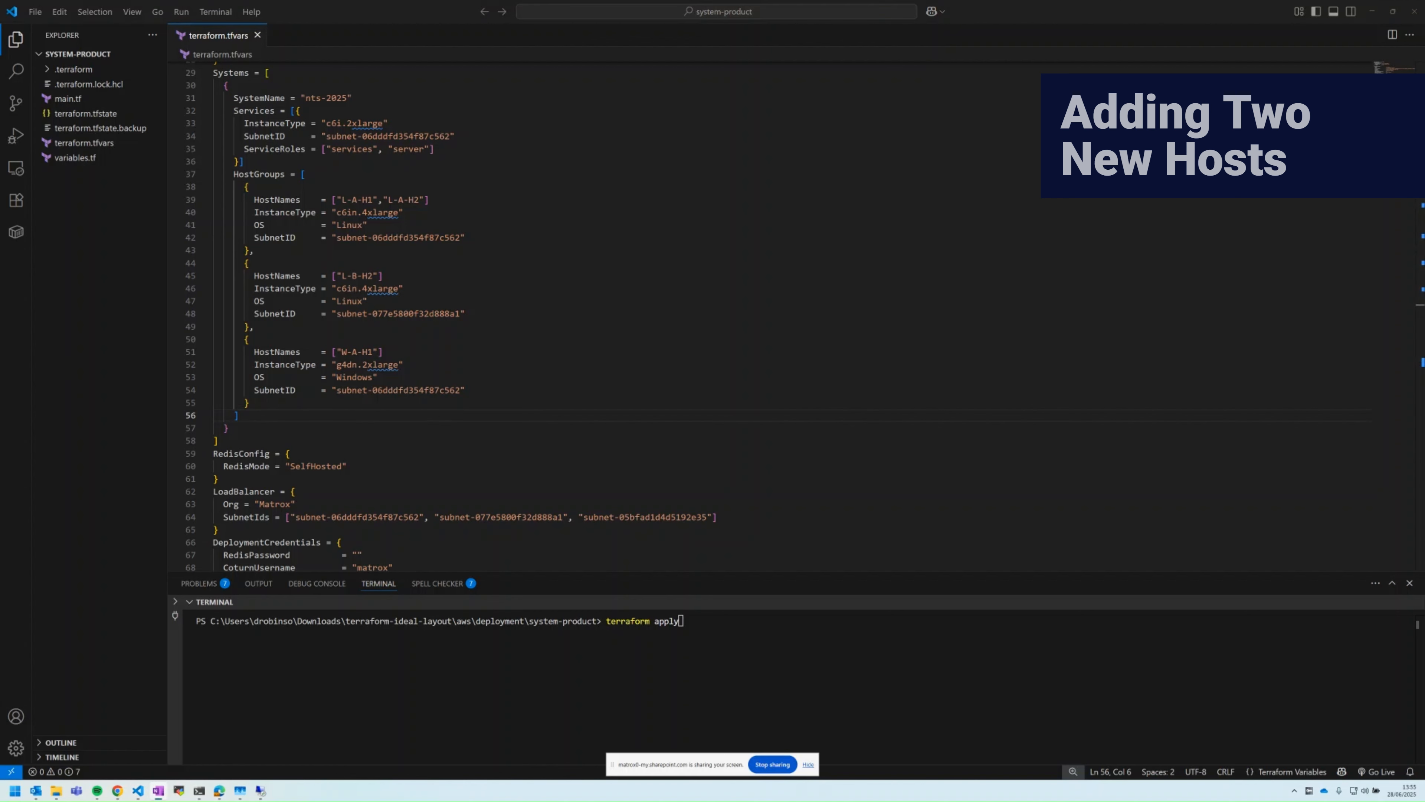
left_click(292, 404)
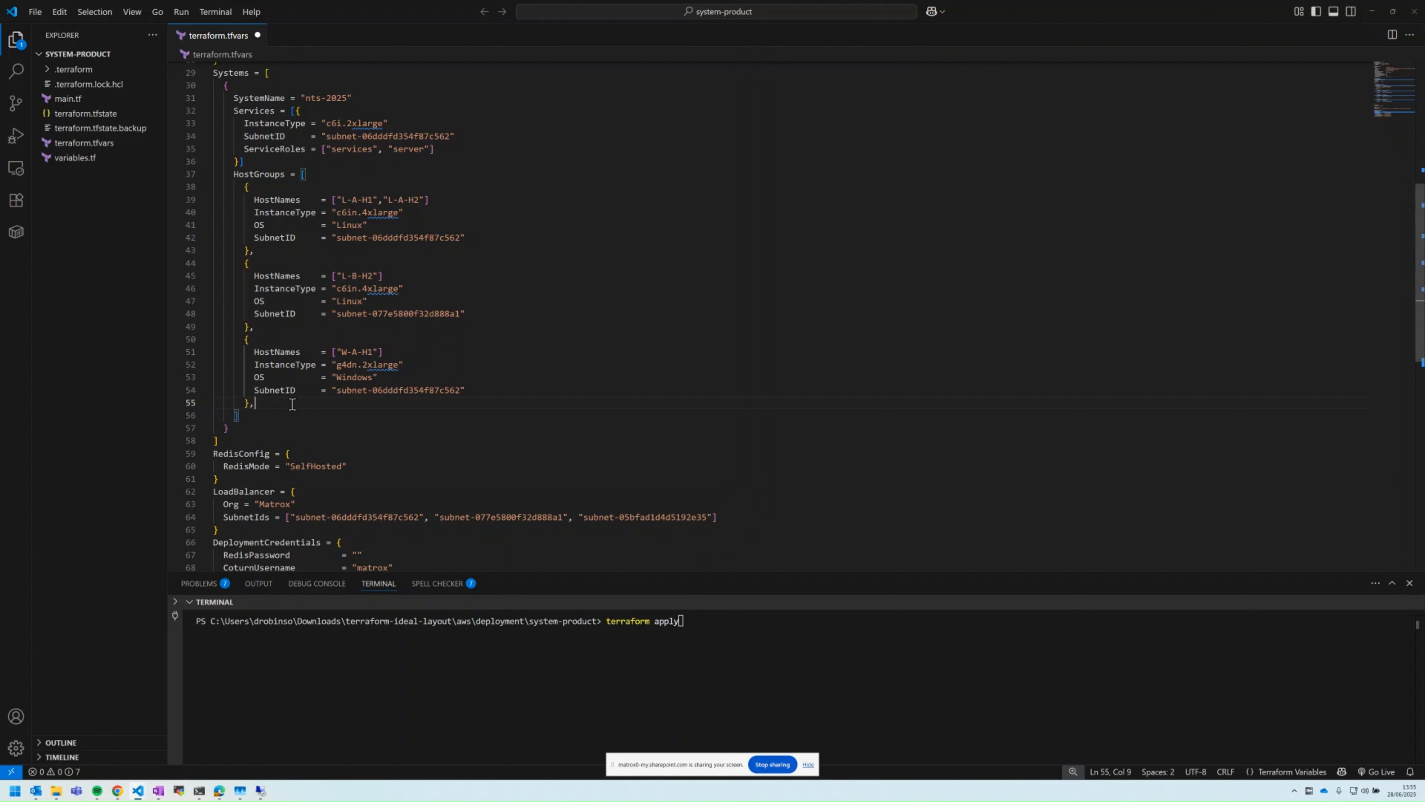
type("{         HostNames    = [\"L-A-H3\",\"L-A-H4\"]         InstanceType = \"c6in.2xlarge\"         OS           = \"Linux\"         SubnetID     = \"subnet-06dddfd354f87c562\"       }")
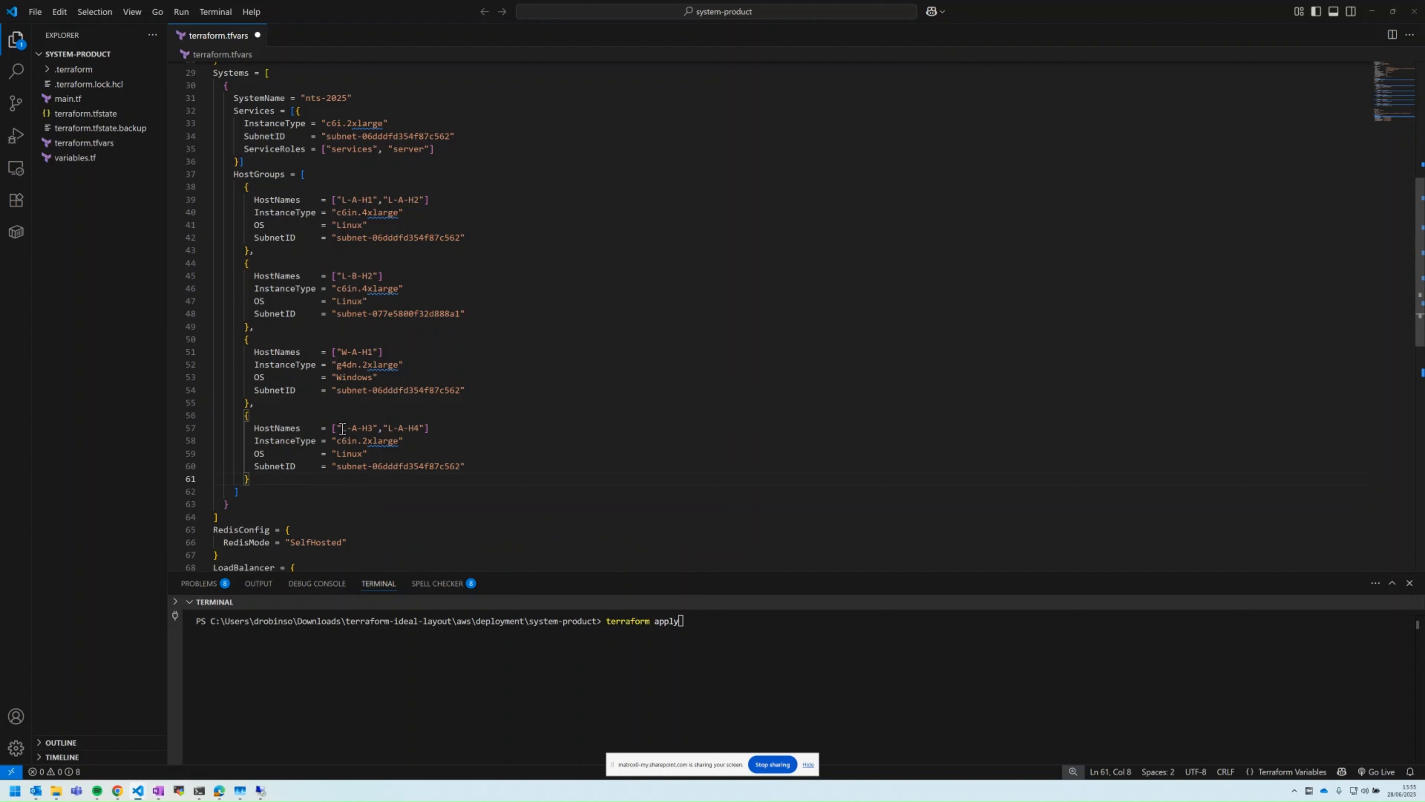
Save terraform.tfvars and run terraform apply in the terminal to deploy hosts L-A-H3 and L-A-H4
left_click(365, 428)
double_click(367, 428)
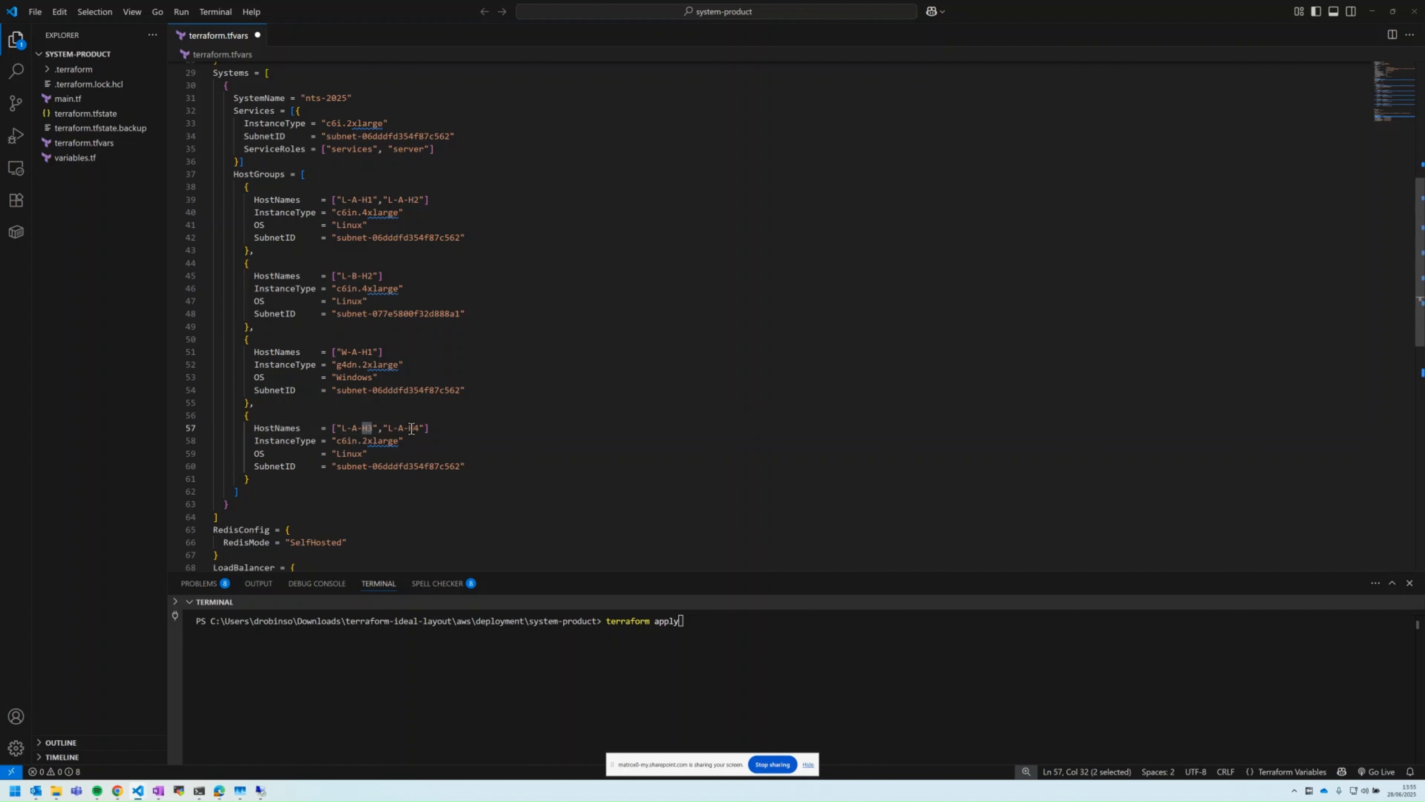
left_click(412, 493)
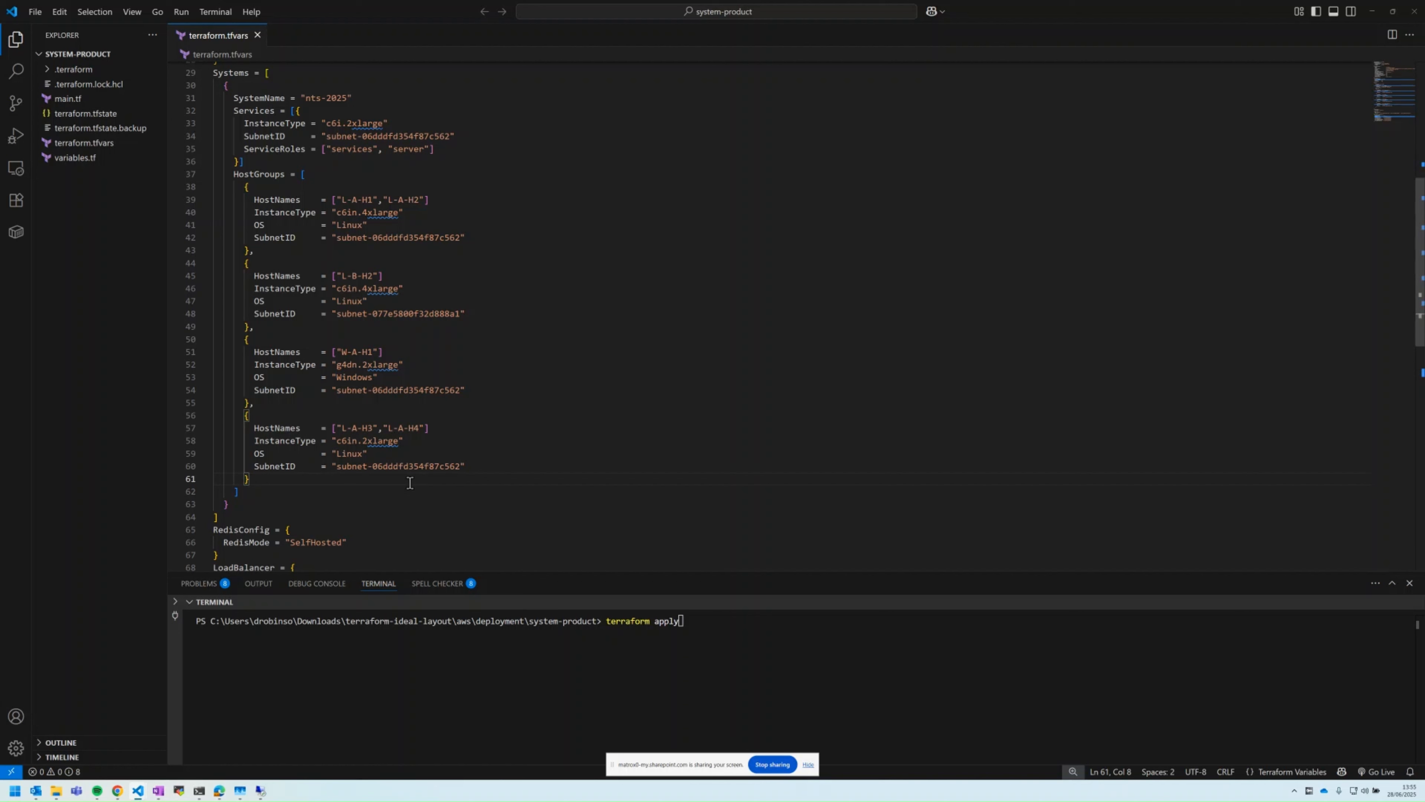
left_click(689, 618)
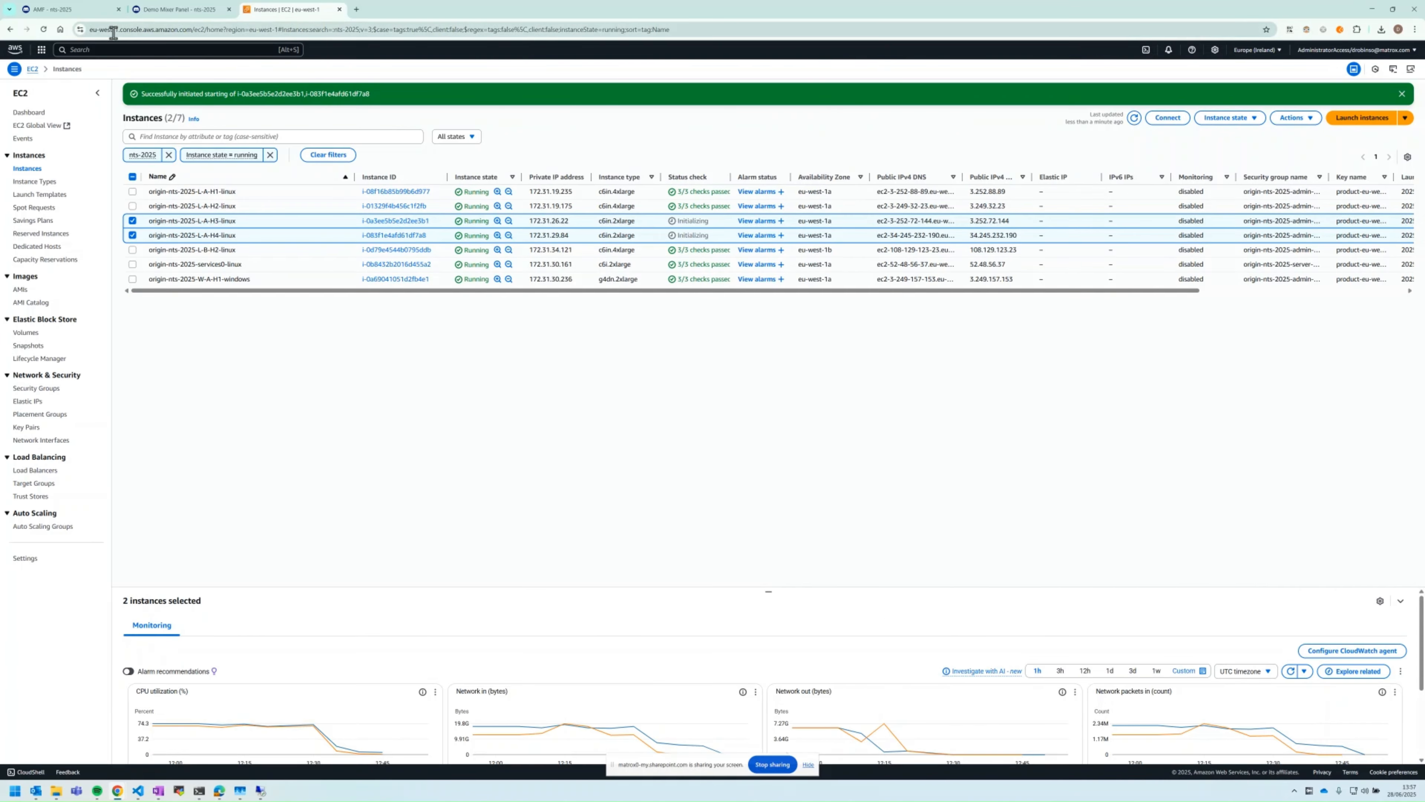
View the nts-2025 hosts, switch to CreateNDI-Sources.ps1 in VS Code and uncomment the lines creating receivers 41 to 60 on nts-2025-L-A-H4
left_click(74, 9)
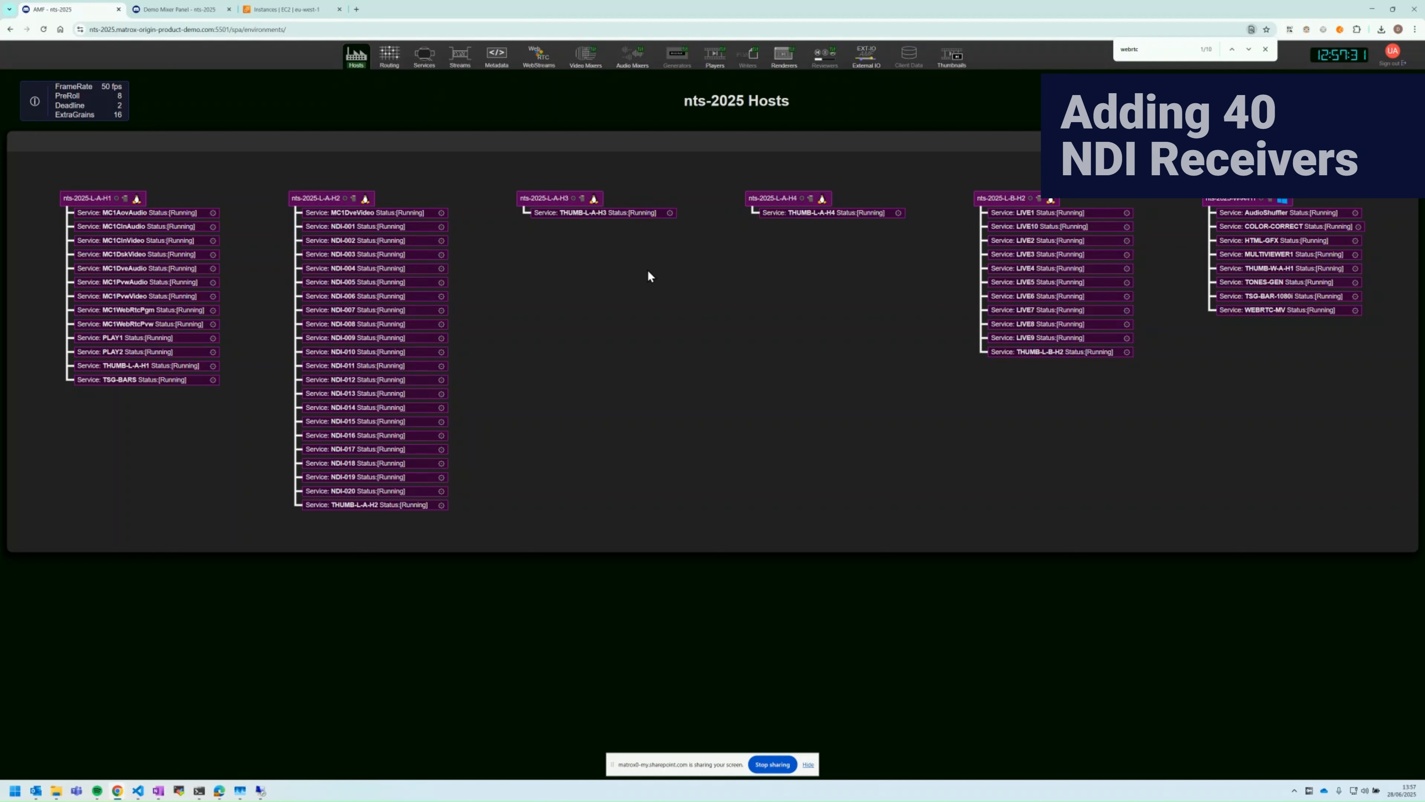
mouse_move(129, 789)
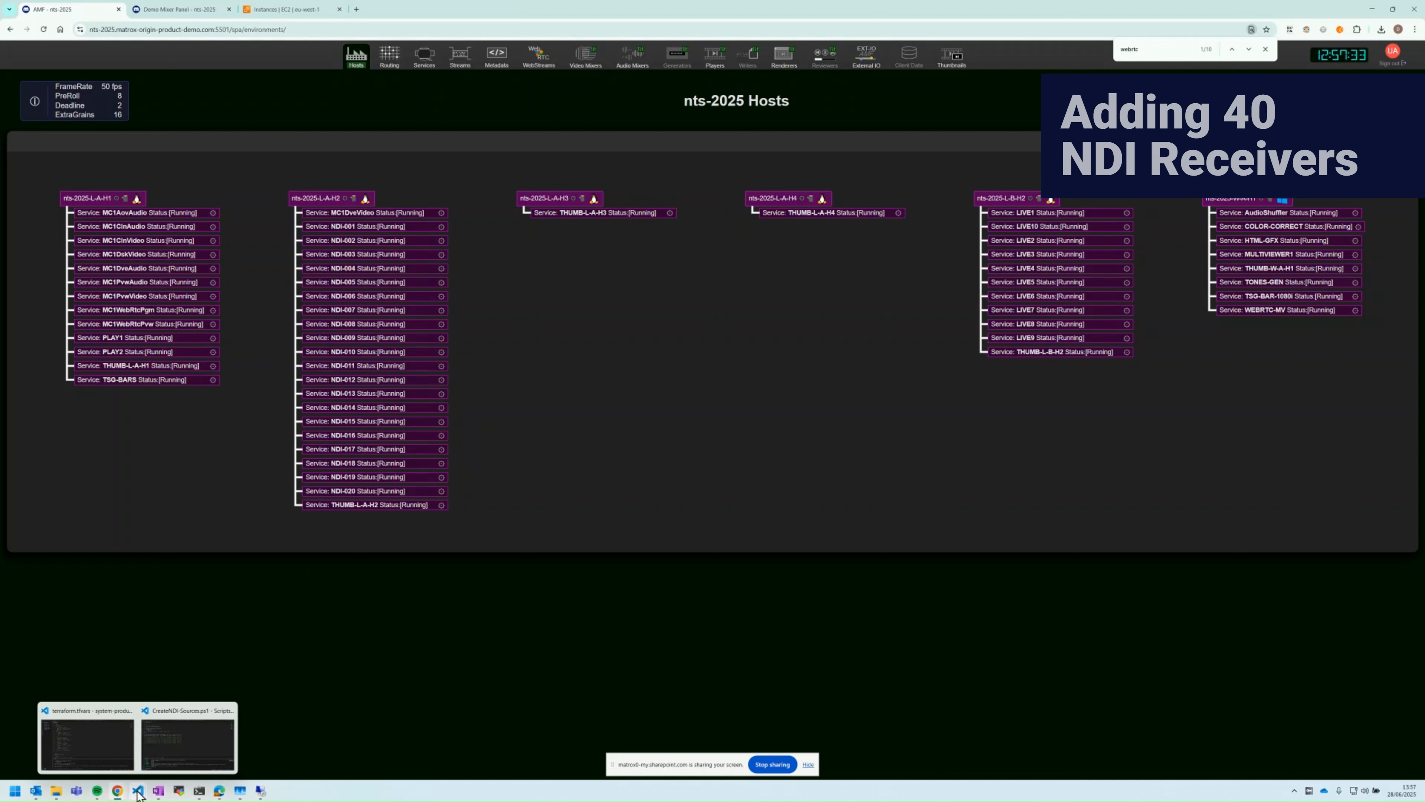
left_click(188, 742)
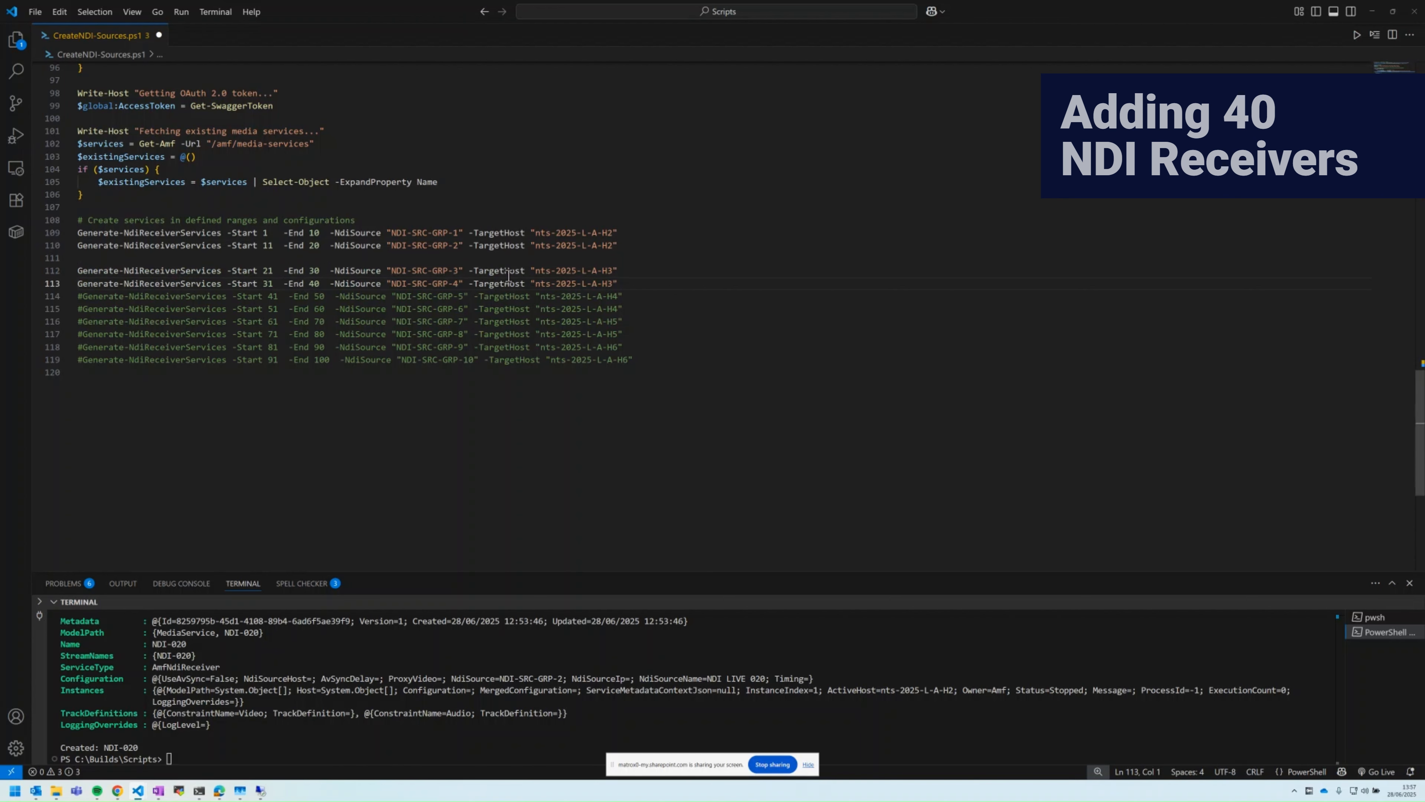
left_click_drag(610, 272, 607, 271)
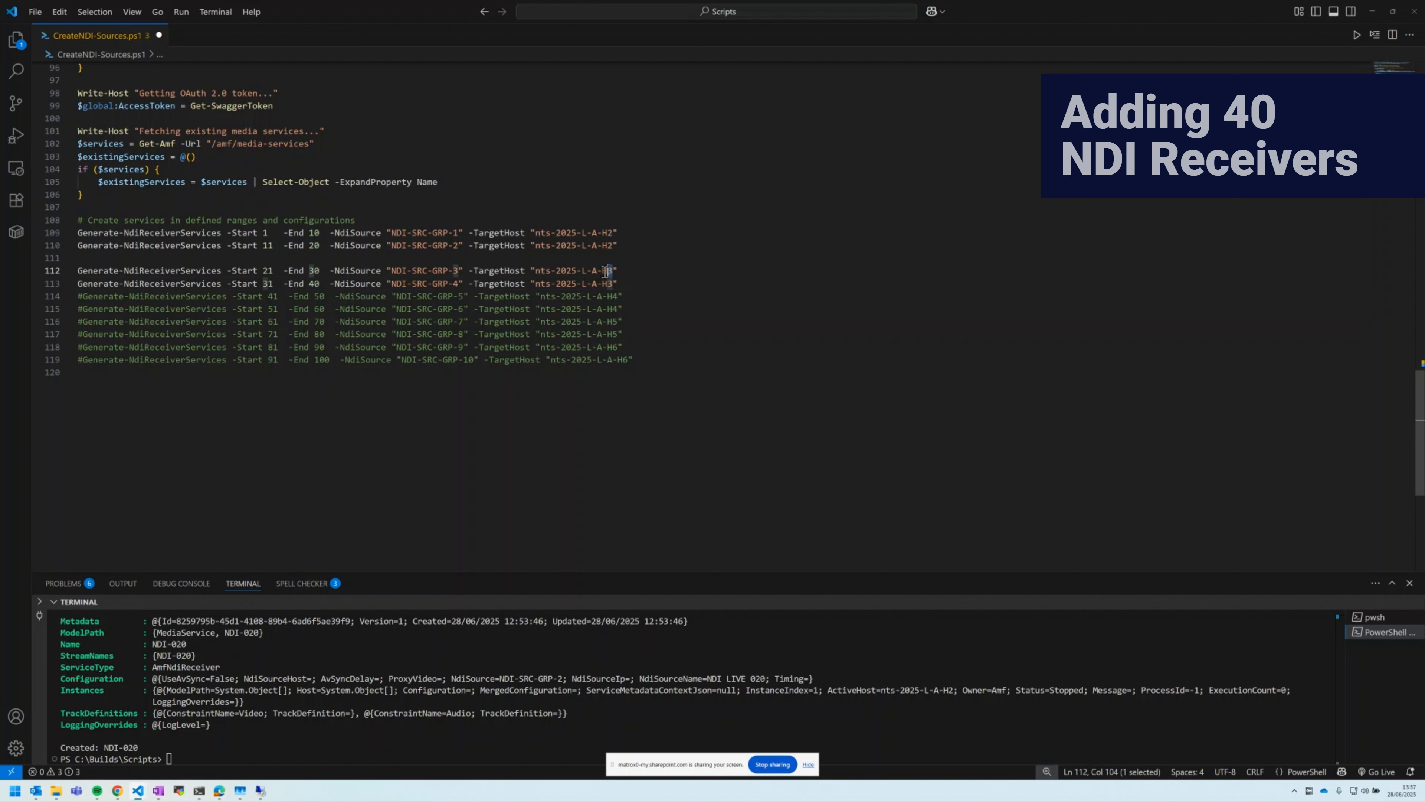
left_click(77, 296)
key("Delete")
key("Down")
key("Delete")
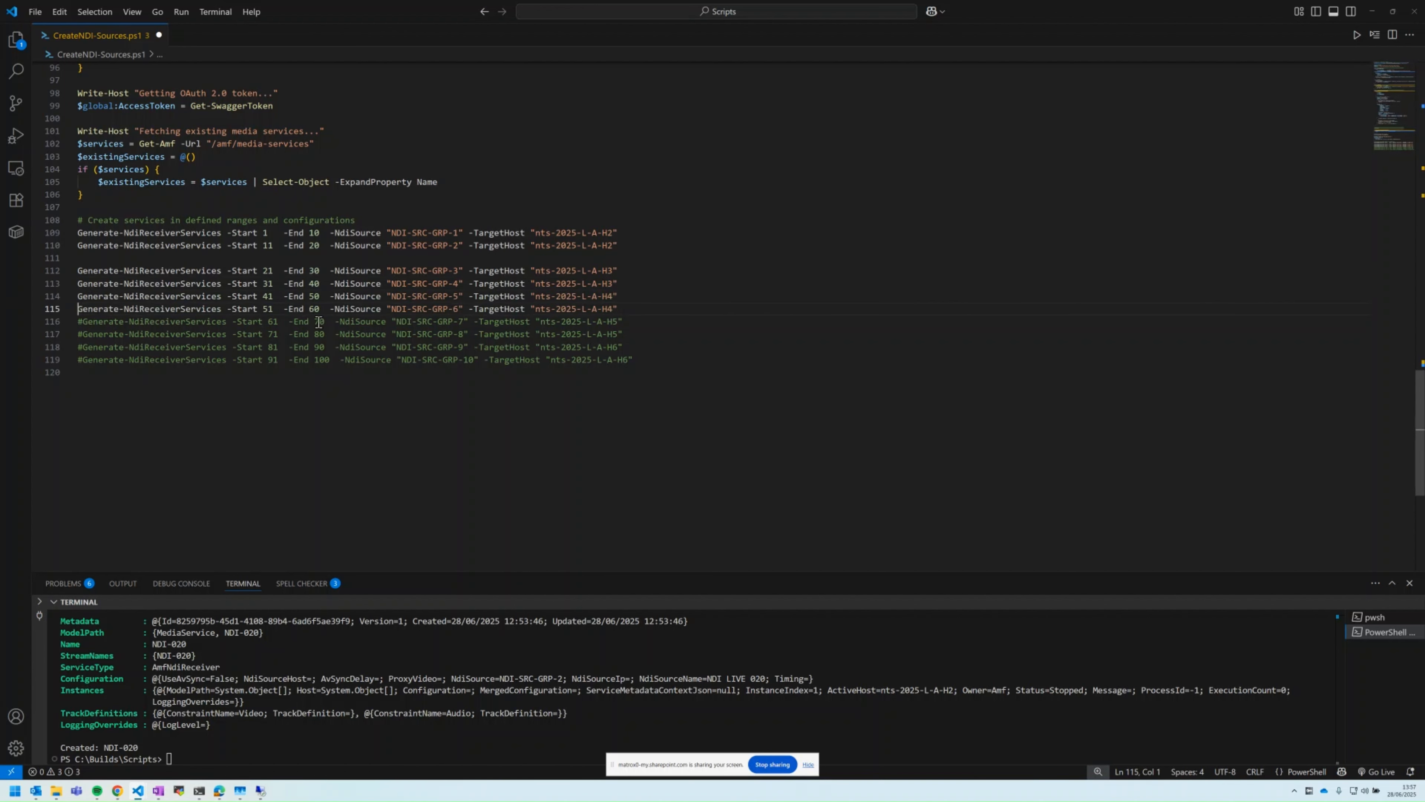
Save CreateNDI-Sources.ps1 and run it in the terminal to create receivers NDI-021 through NDI-060
left_click_drag(609, 296, 614, 297)
left_click(614, 309)
key("ctrl+s")
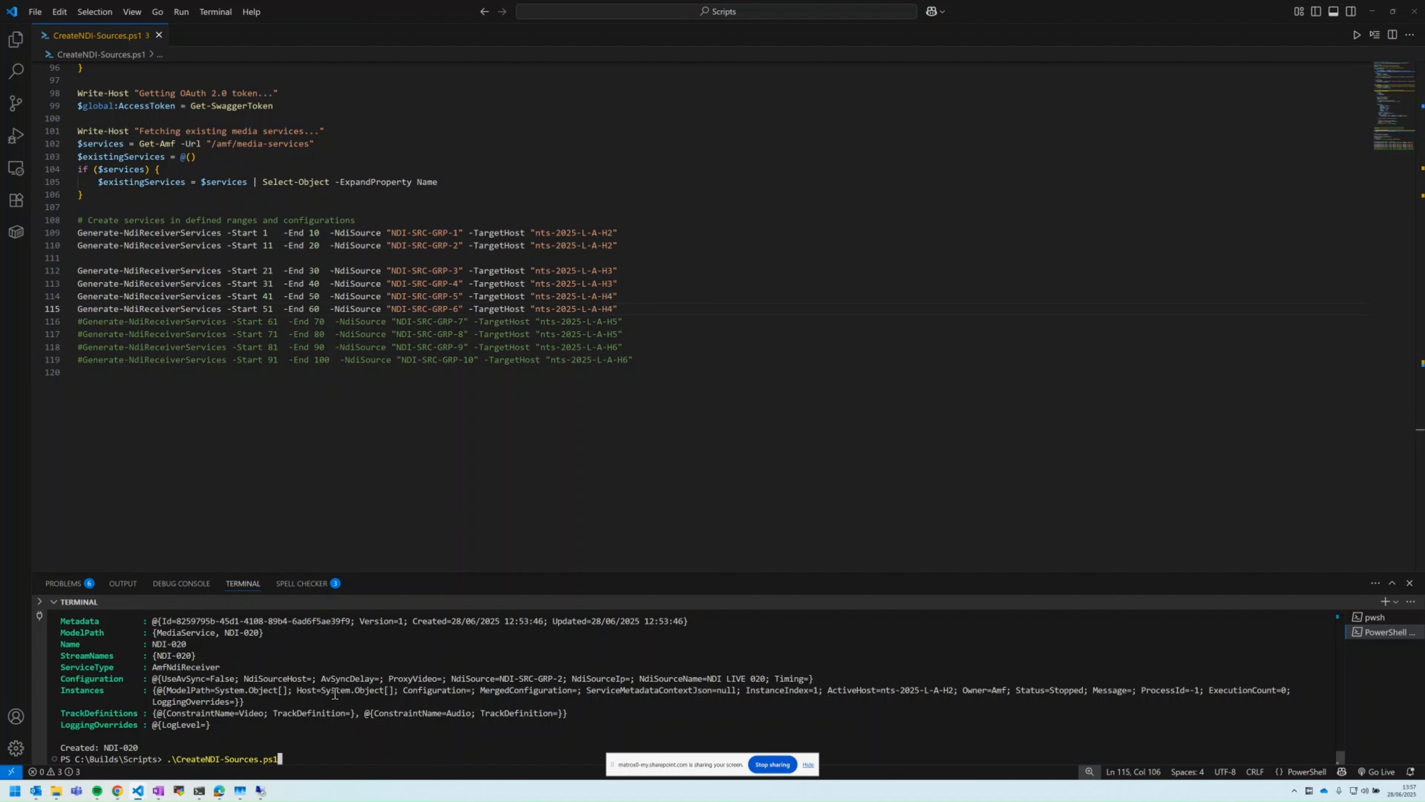
key("Return")
key("alt+Tab")
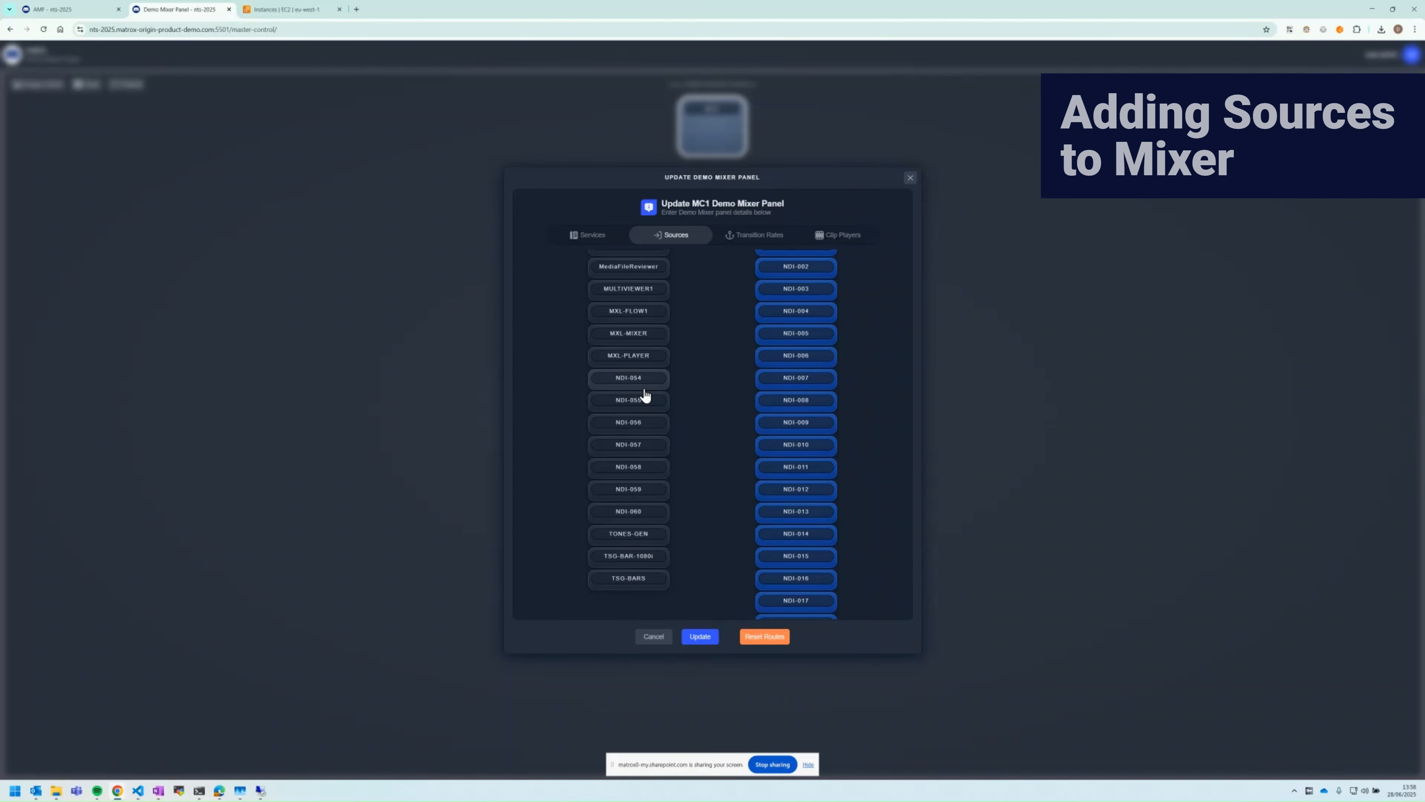
Switch to the browser, add the remaining NDI sources through NDI-060 to the MC1 mixer panel and apply the update
left_click(644, 396)
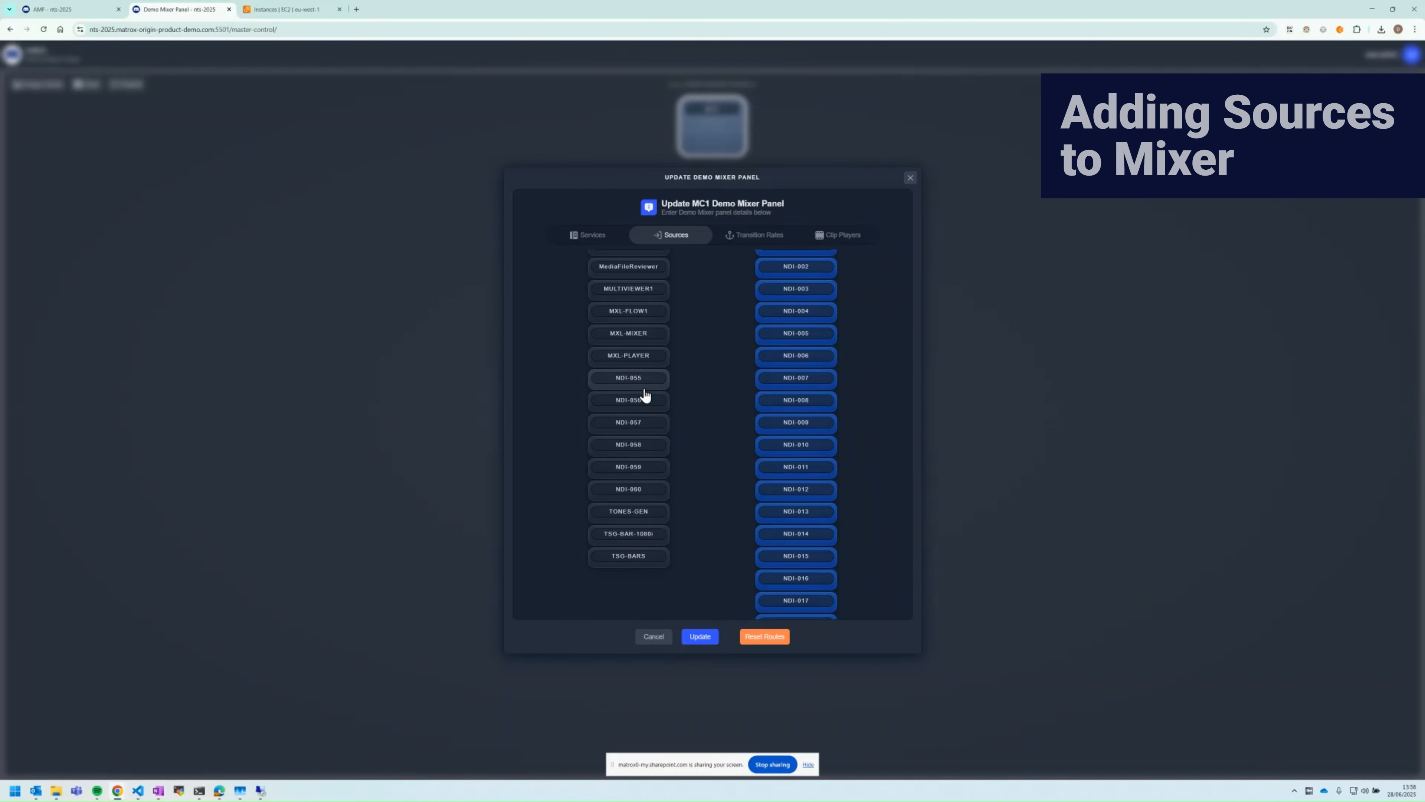
left_click(644, 397)
left_click(645, 396)
left_click(644, 396)
left_click(644, 396)
left_click(644, 396)
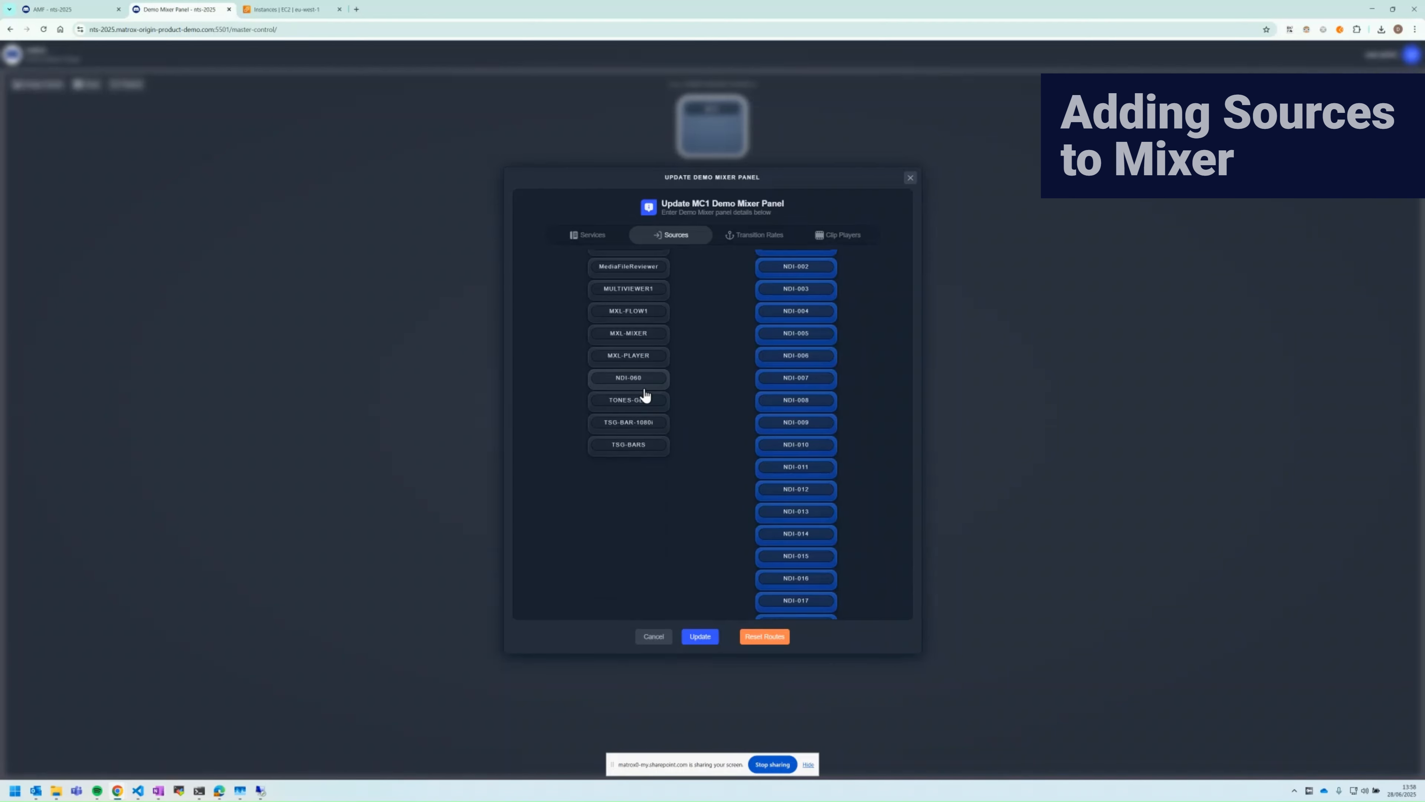
left_click(700, 636)
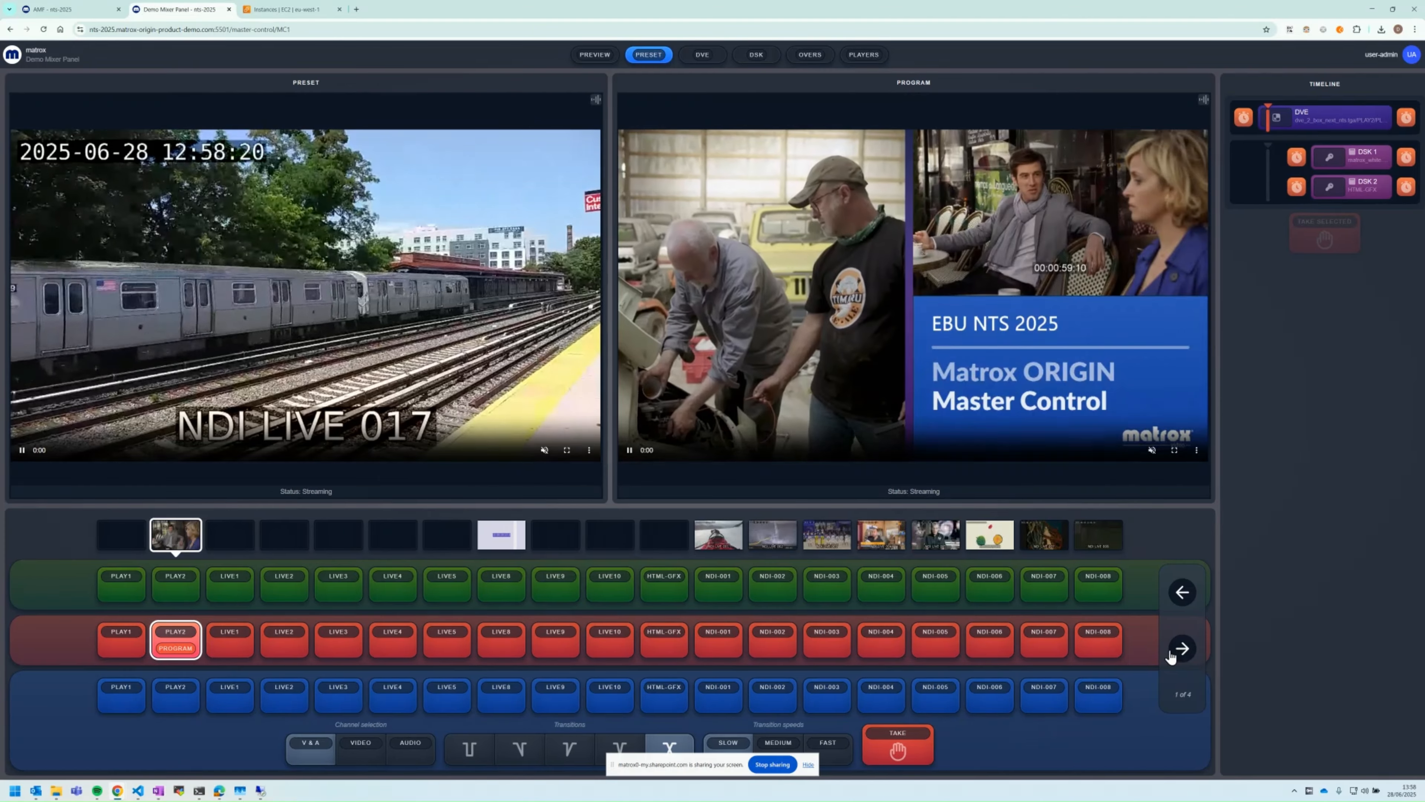
Show the third and fourth source pages of MC1 and check feeds on preset, including NDI-040, NDI-044, NDI-051 and NDI-056
left_click(1181, 650)
left_click(1181, 650)
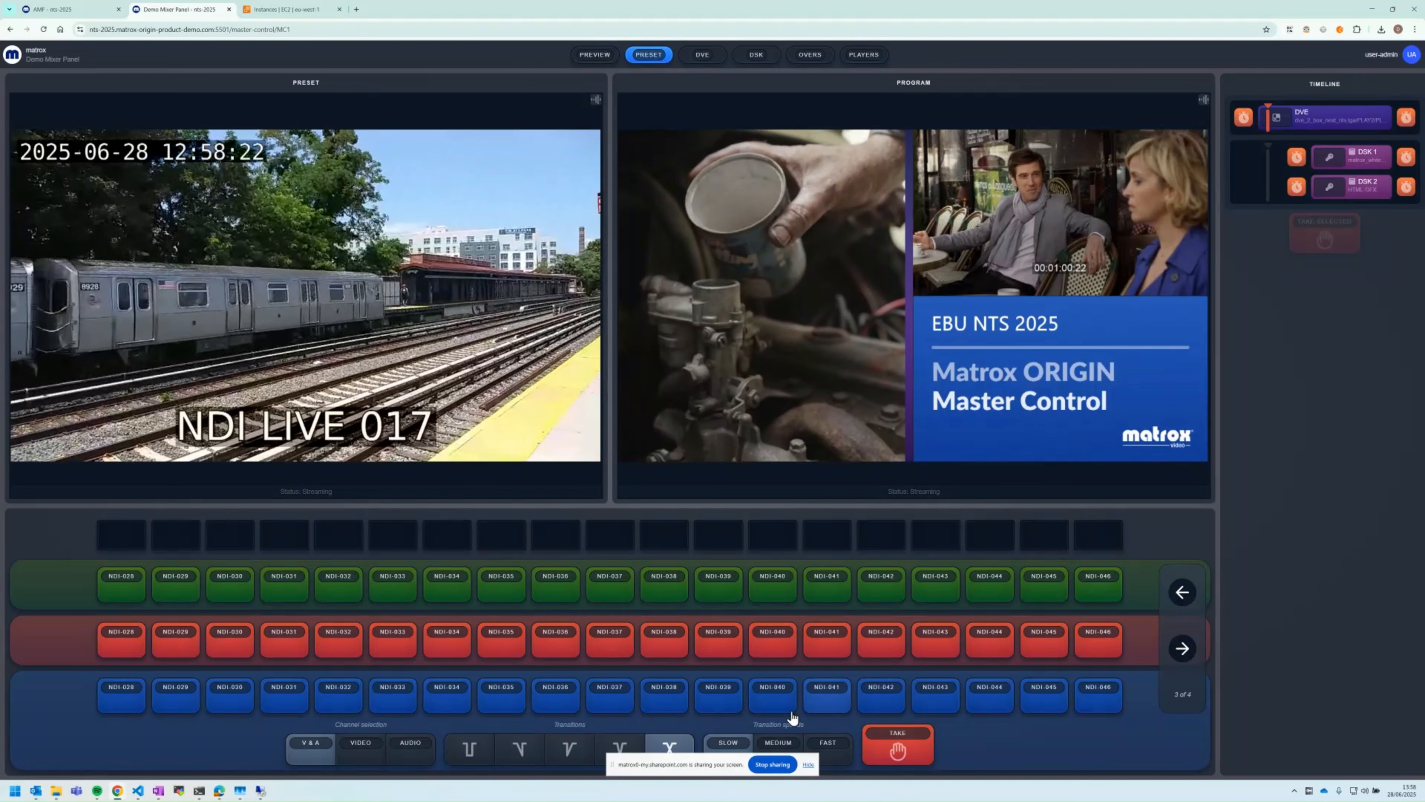
left_click(773, 695)
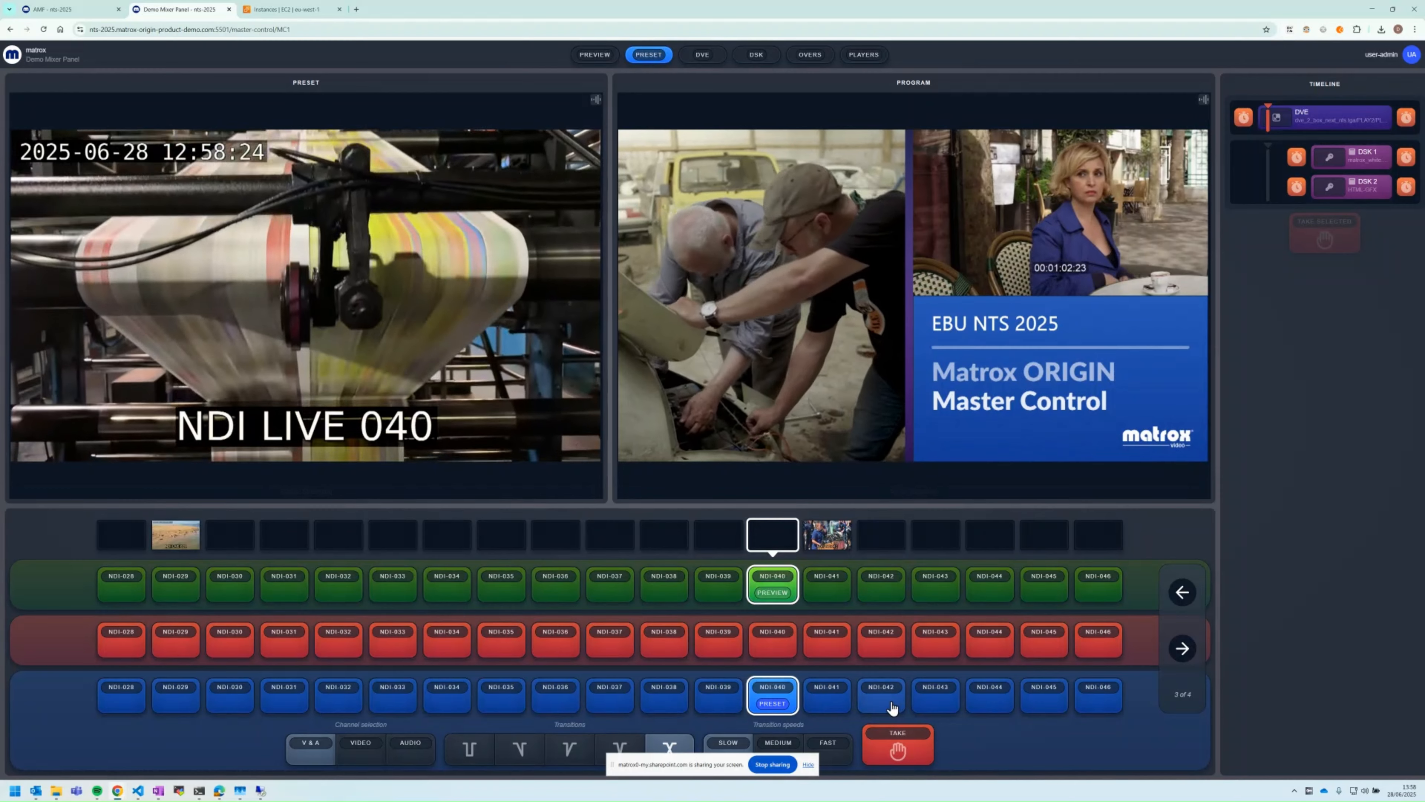
left_click(881, 694)
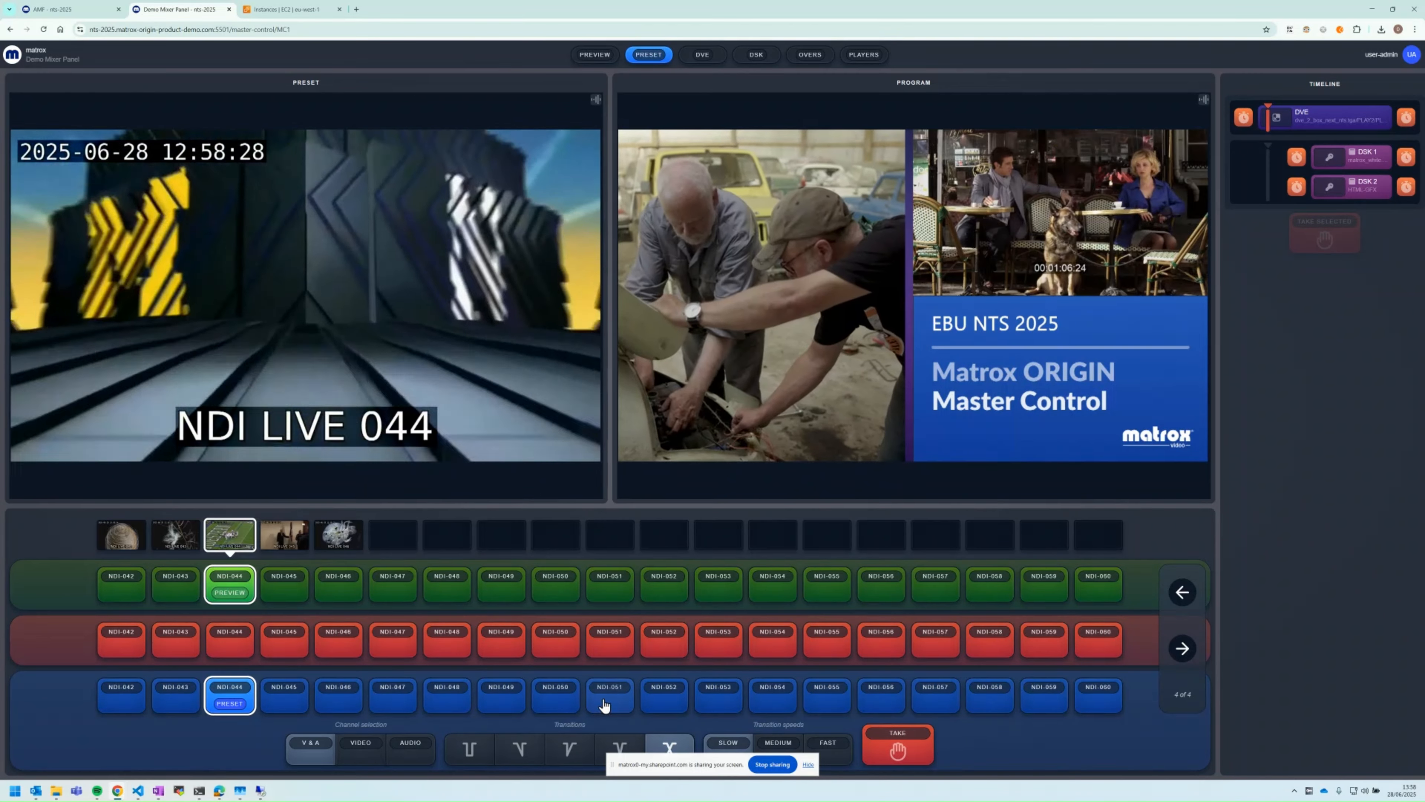
left_click(604, 705)
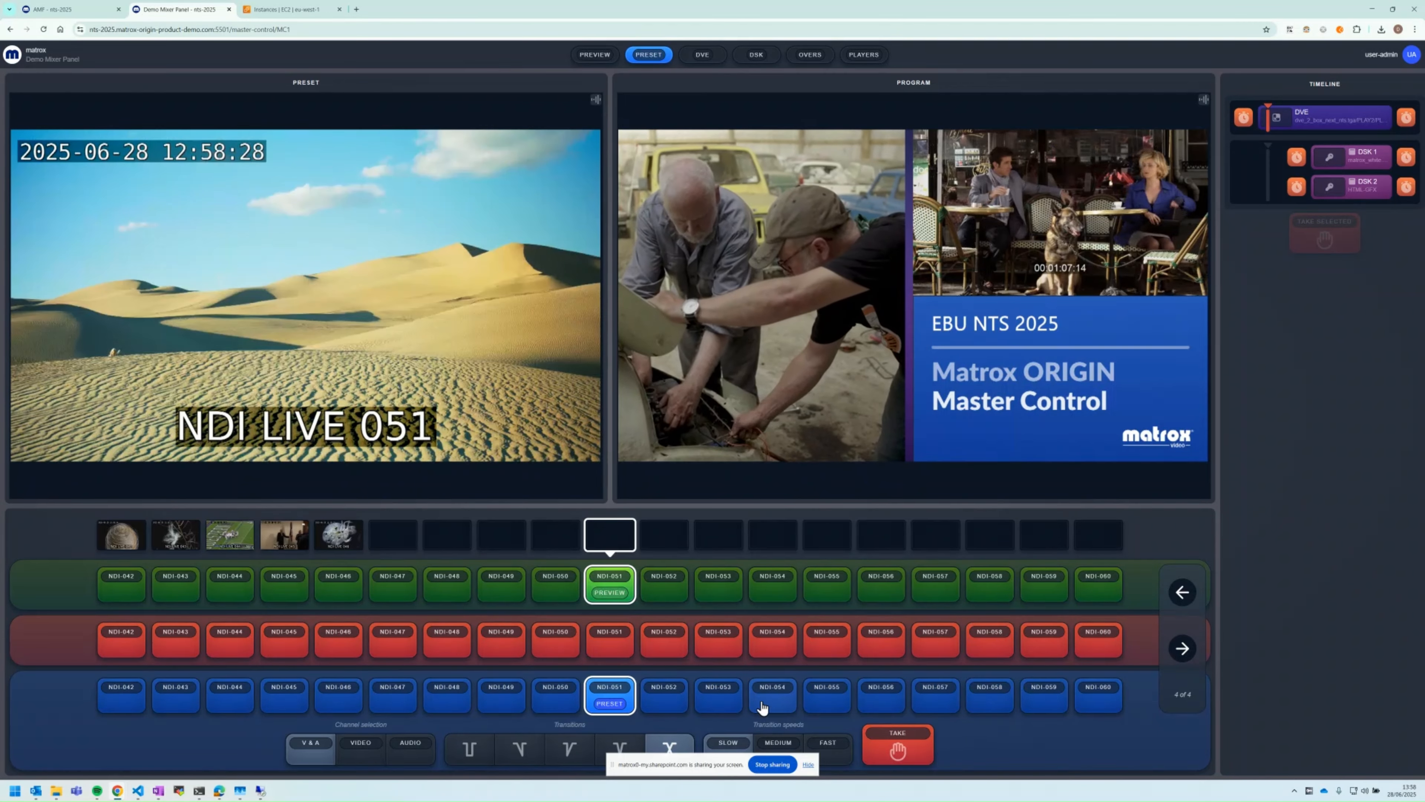
left_click(865, 705)
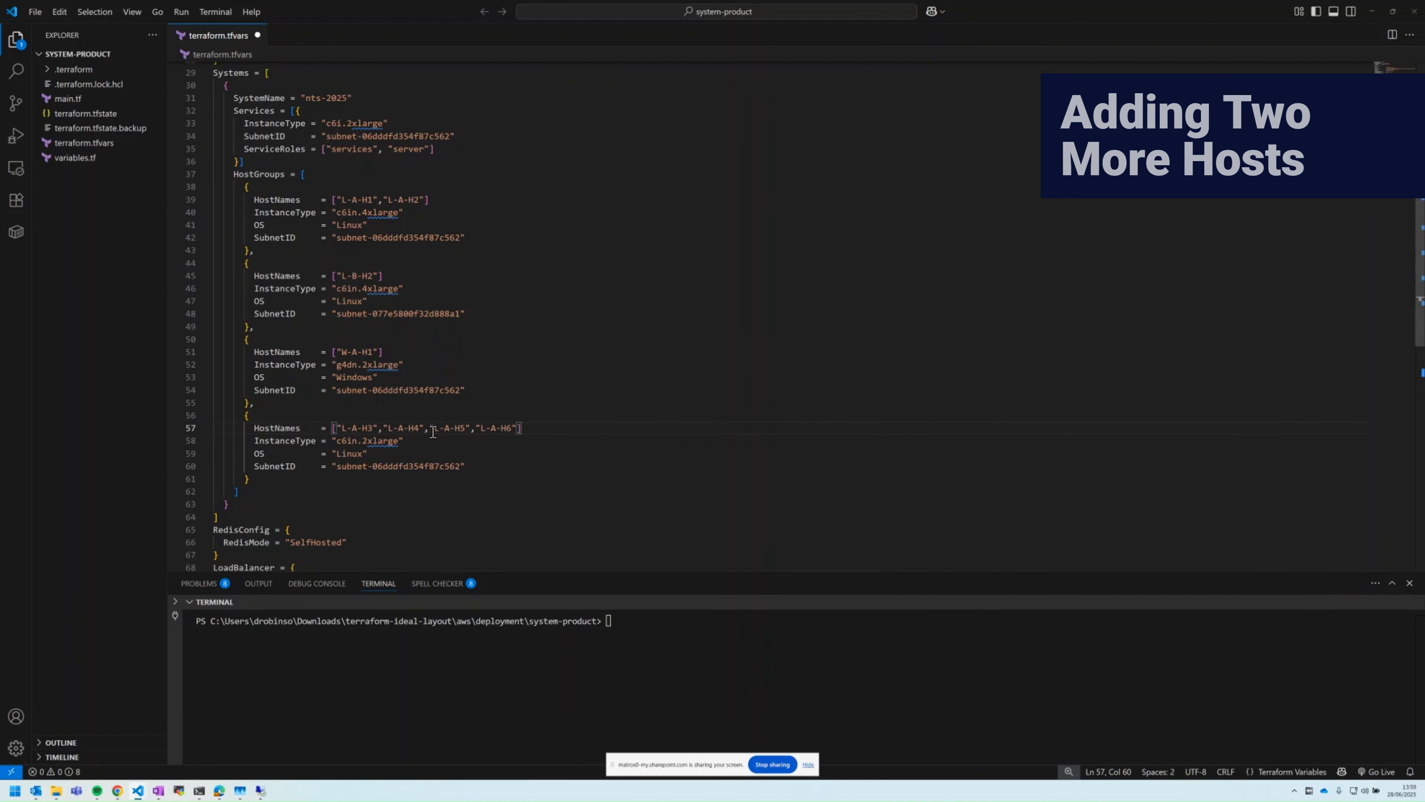
Deploy hosts L-A-H5 and L-A-H6 by adding them to the c6in.2xlarge Linux group in terraform.tfvars, and check the nts-2025 Hosts page
left_click_drag(451, 429, 512, 429)
left_click(644, 672)
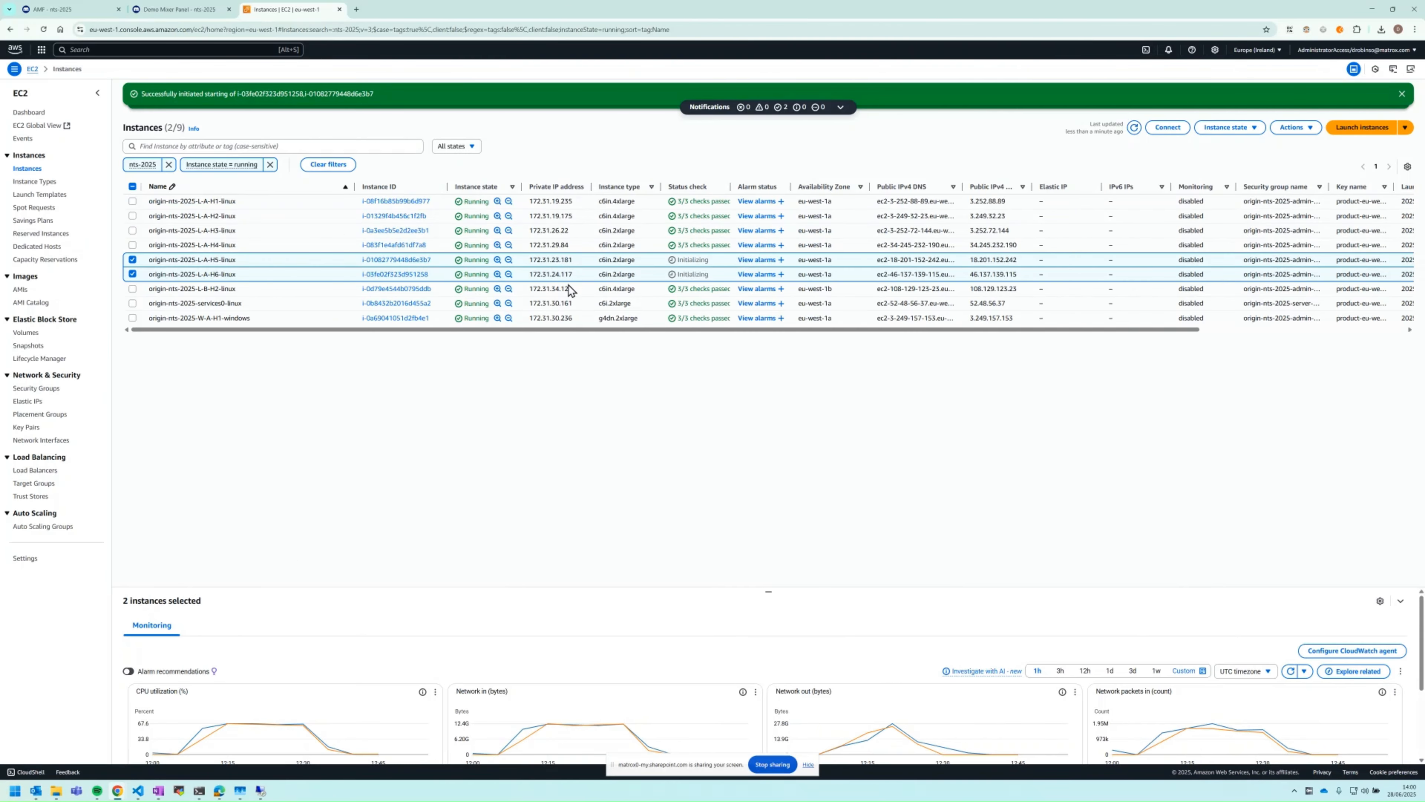
left_click(70, 8)
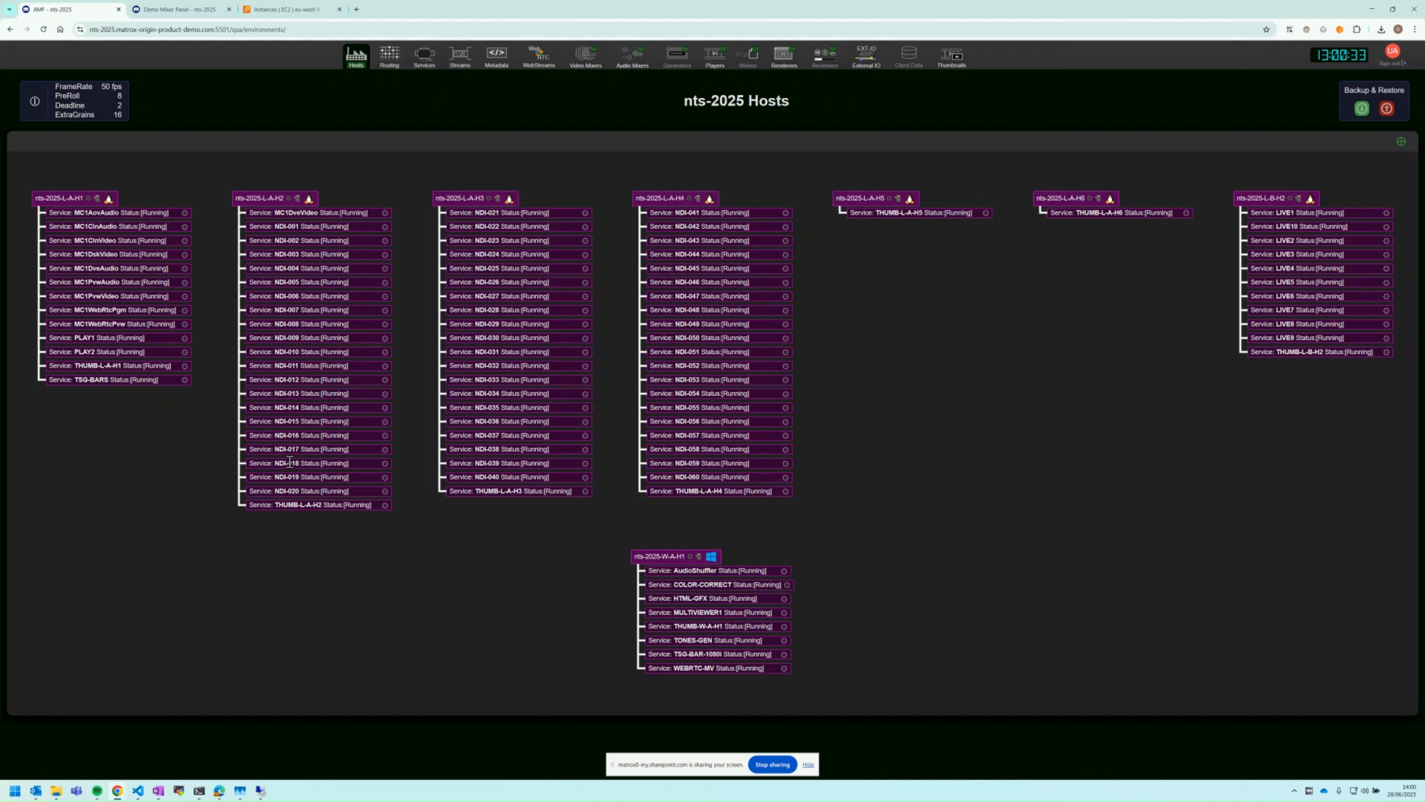
Uncomment the lines for receivers 61 to 100 on hosts L-A-H5 and L-A-H6 in CreateNDI-Sources.ps1, save and run the script
mouse_move(197, 792)
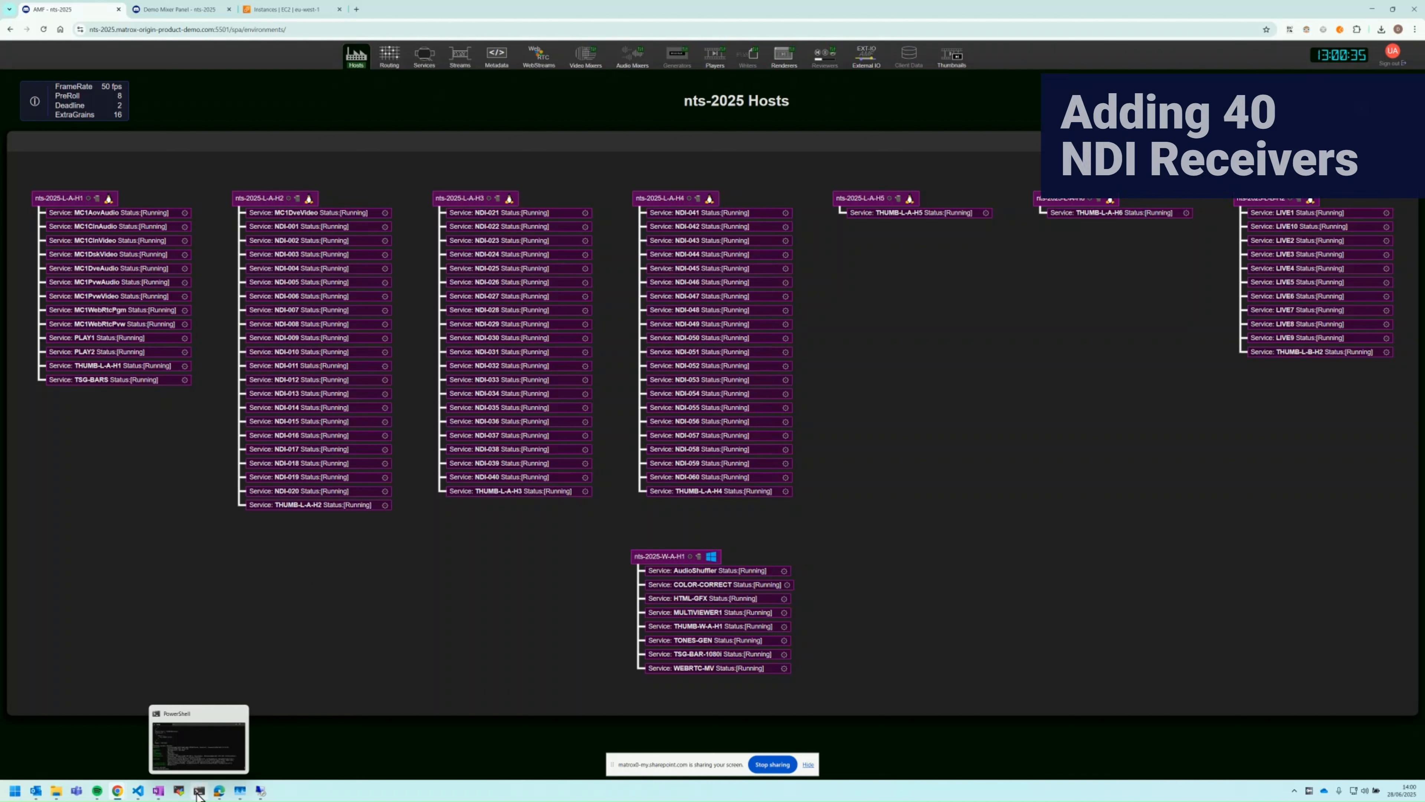
mouse_move(141, 796)
left_click(185, 761)
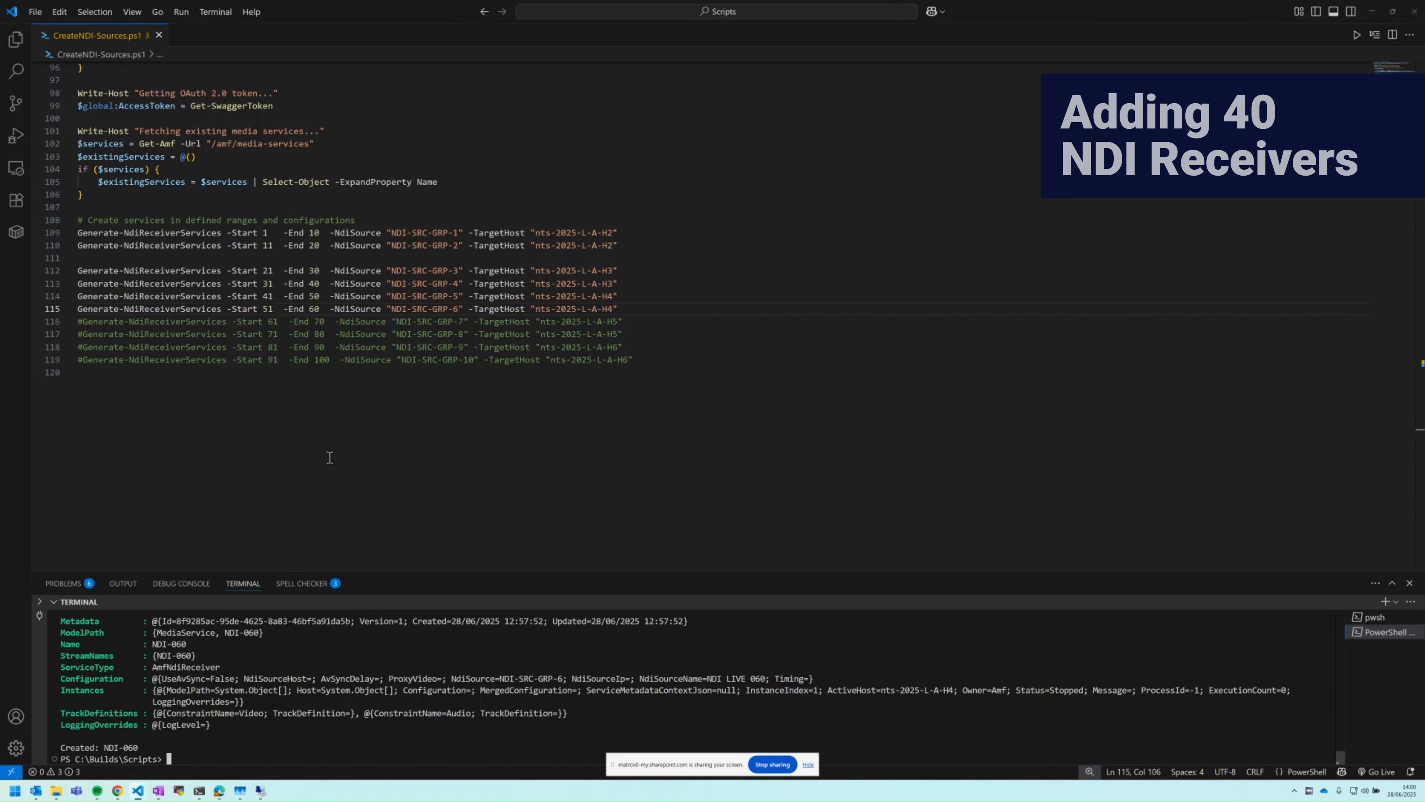
key("BackSpace")
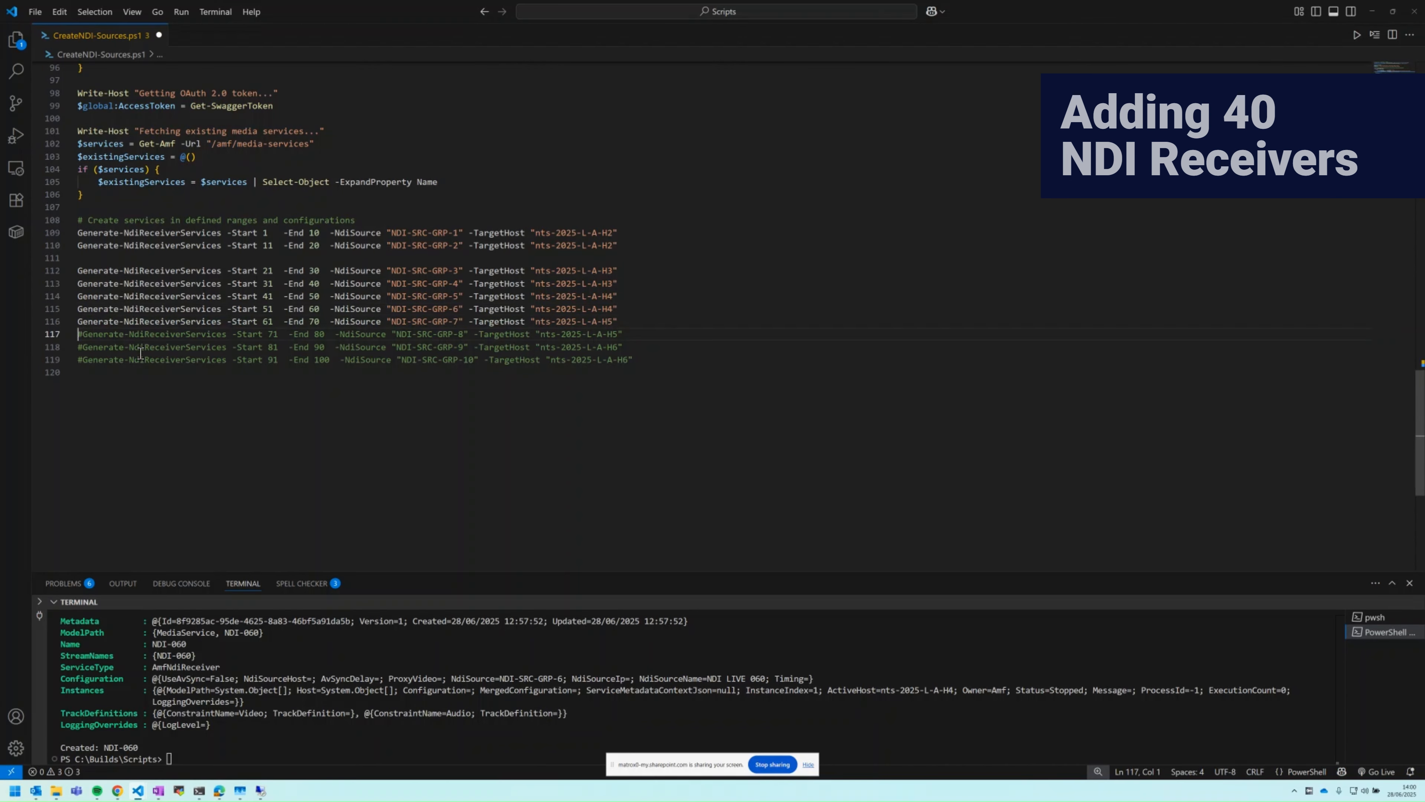
key("Delete")
key("Down")
key("Delete")
key("Down")
key("Delete")
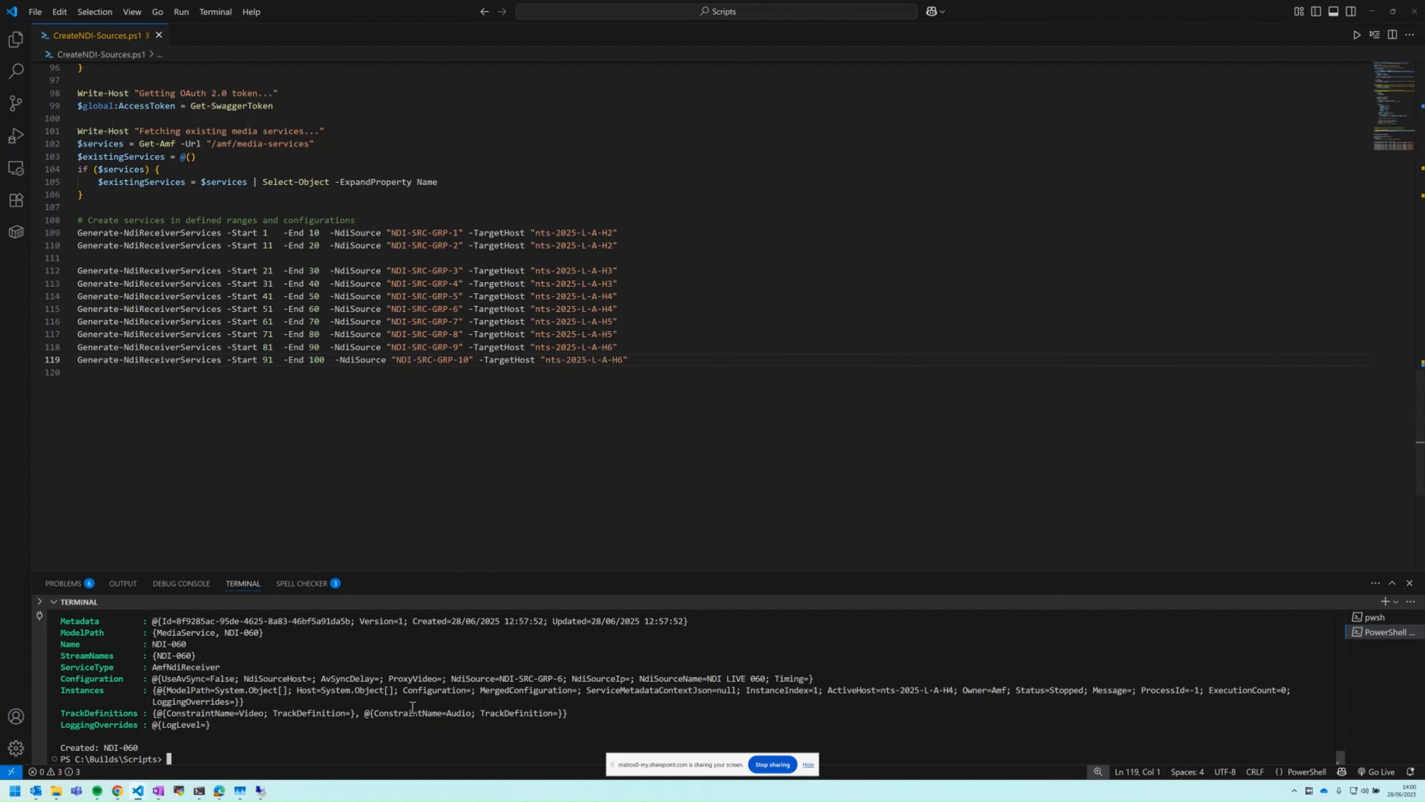
key("Return")
key("alt+Tab")
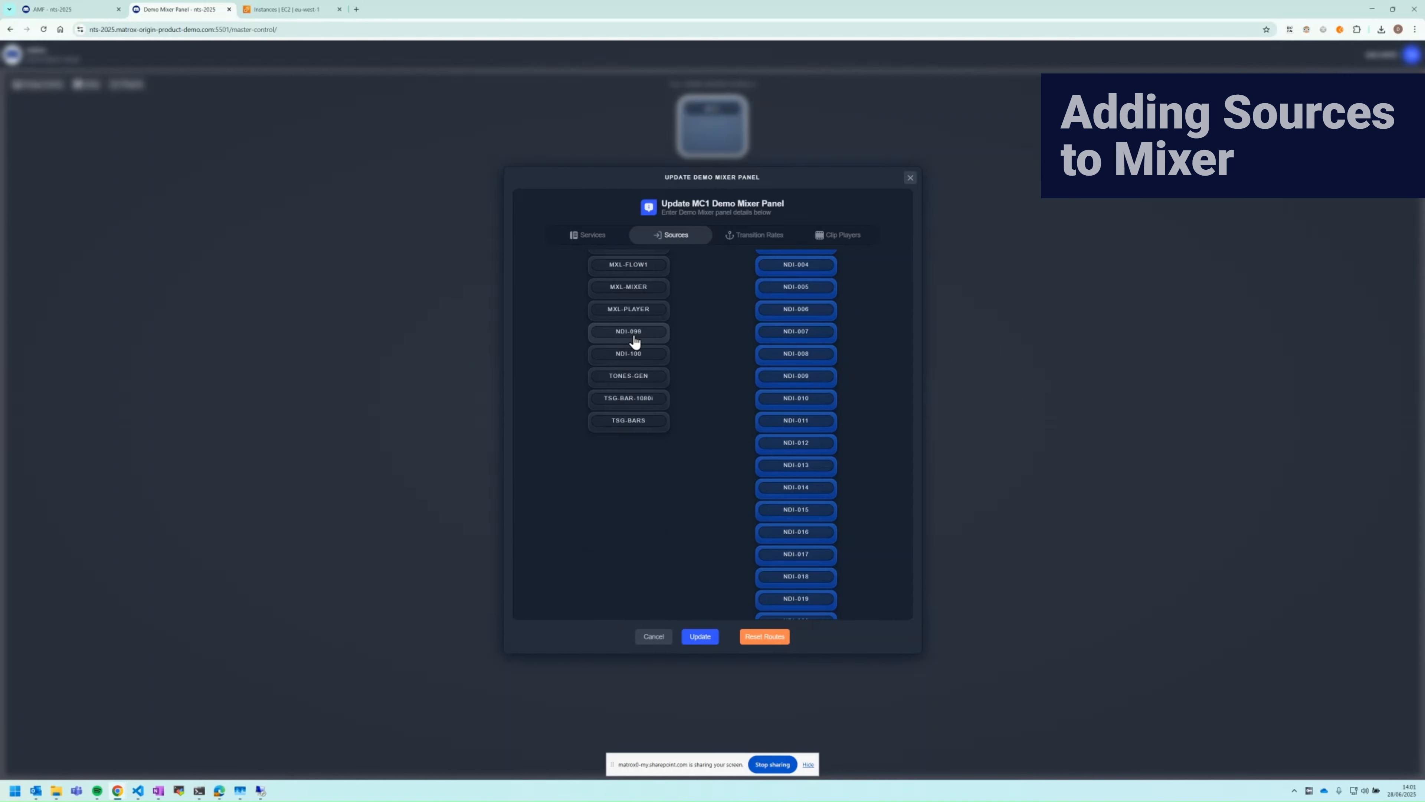
Update the MC1 mixer panel with the NDI sources through NDI-100 and show its last source page
left_click(695, 638)
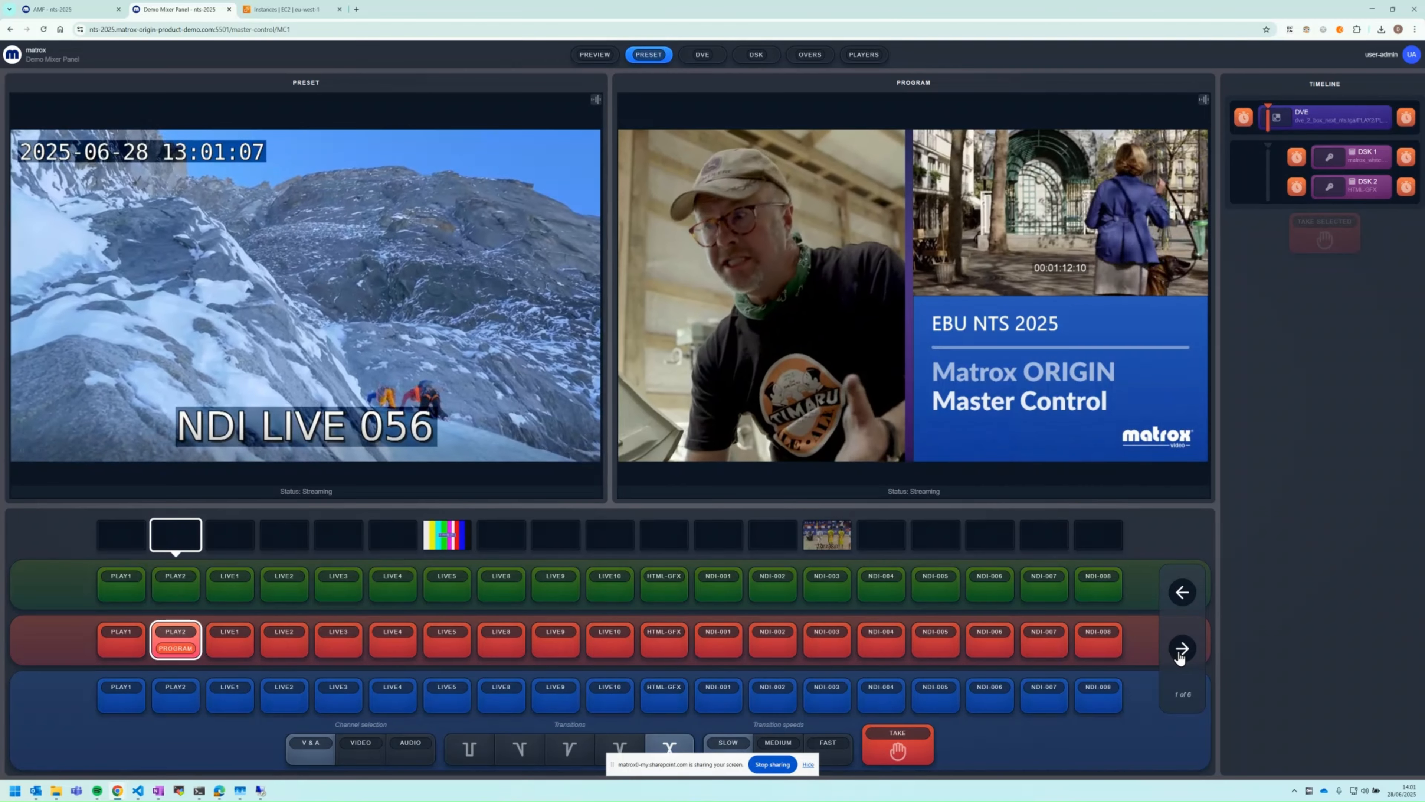
left_click(1179, 652)
left_click(1178, 652)
left_click(1178, 652)
left_click(1178, 651)
left_click(1179, 652)
Check feeds between NDI-090 and NDI-100 on preset, and put NDI-094 on program with NDI-082 on preset
left_click(471, 695)
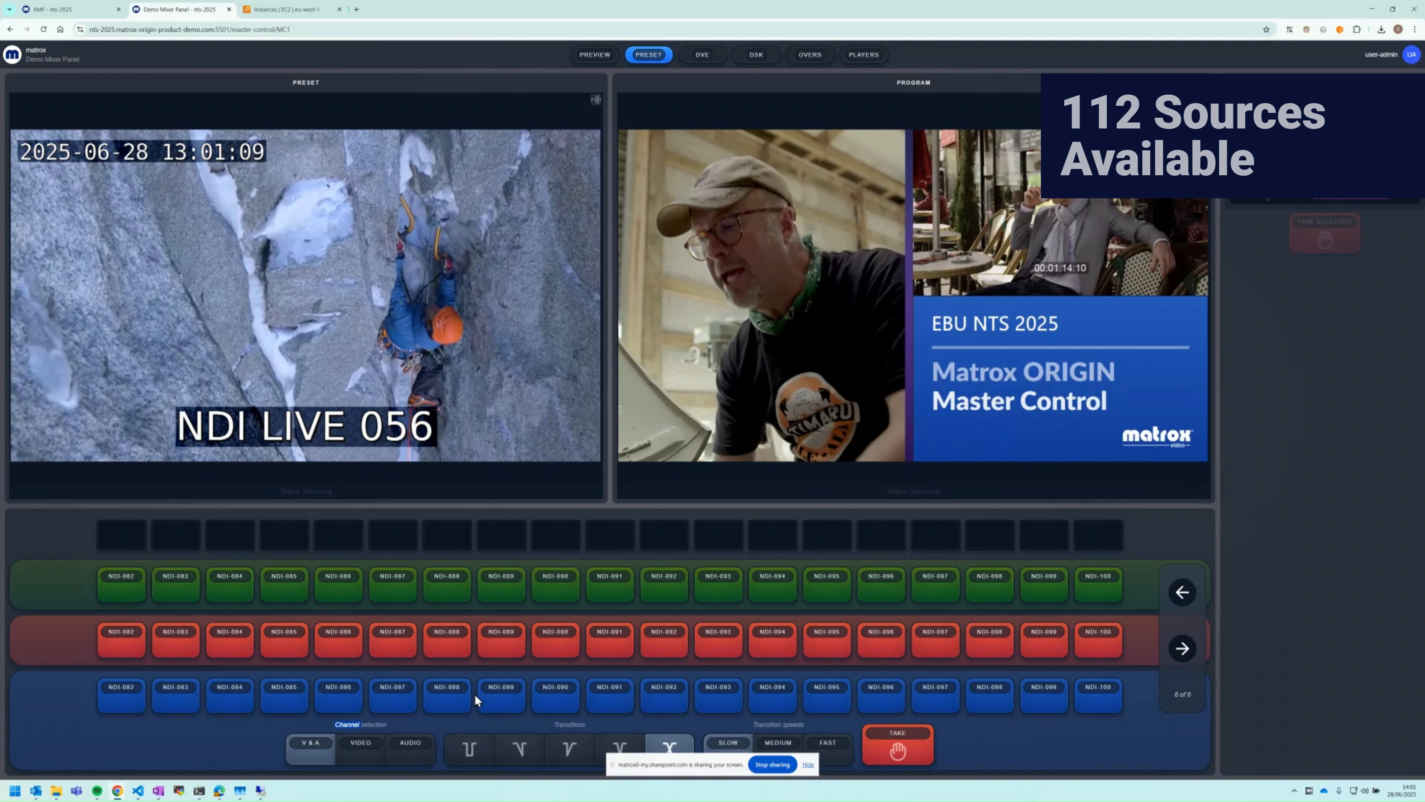
left_click(558, 705)
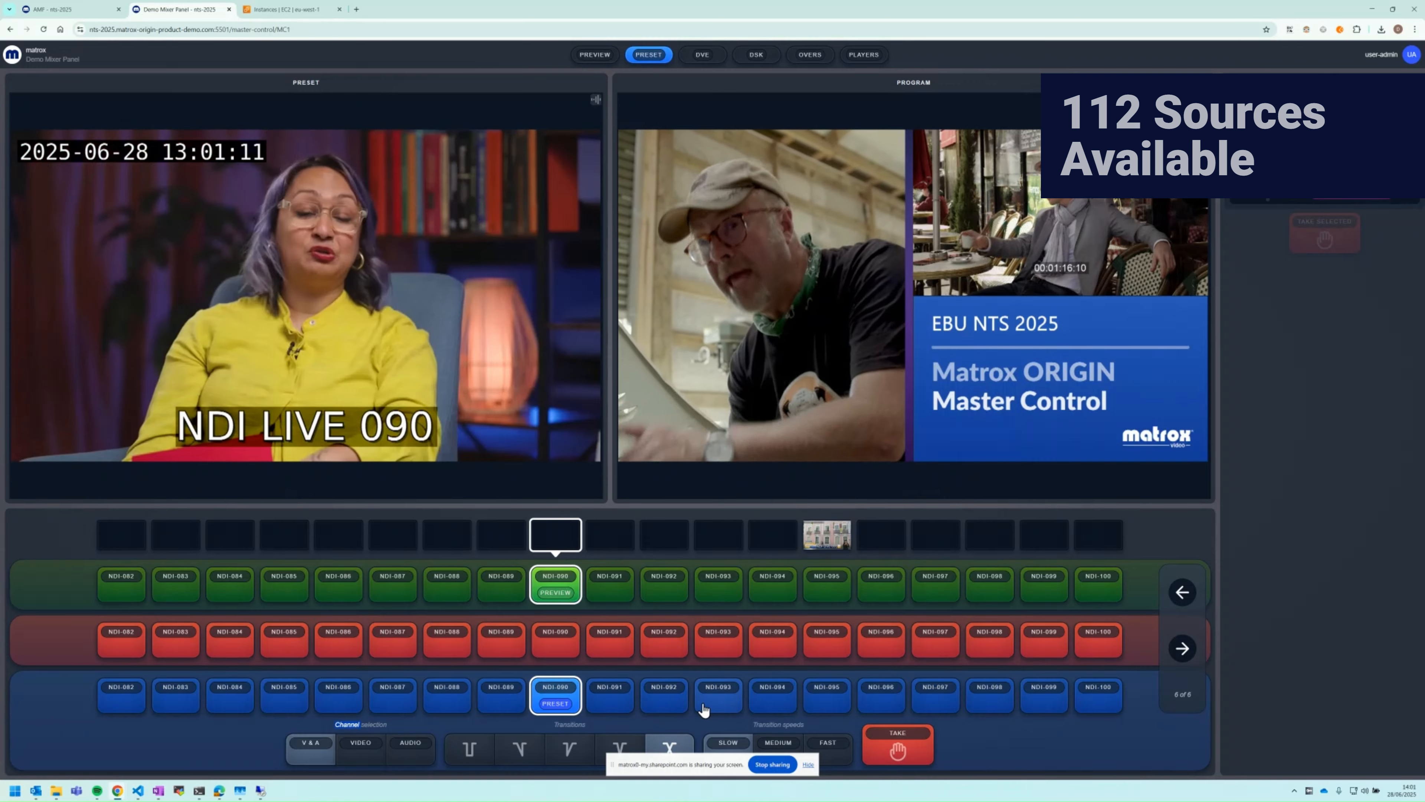
left_click(719, 699)
left_click(827, 699)
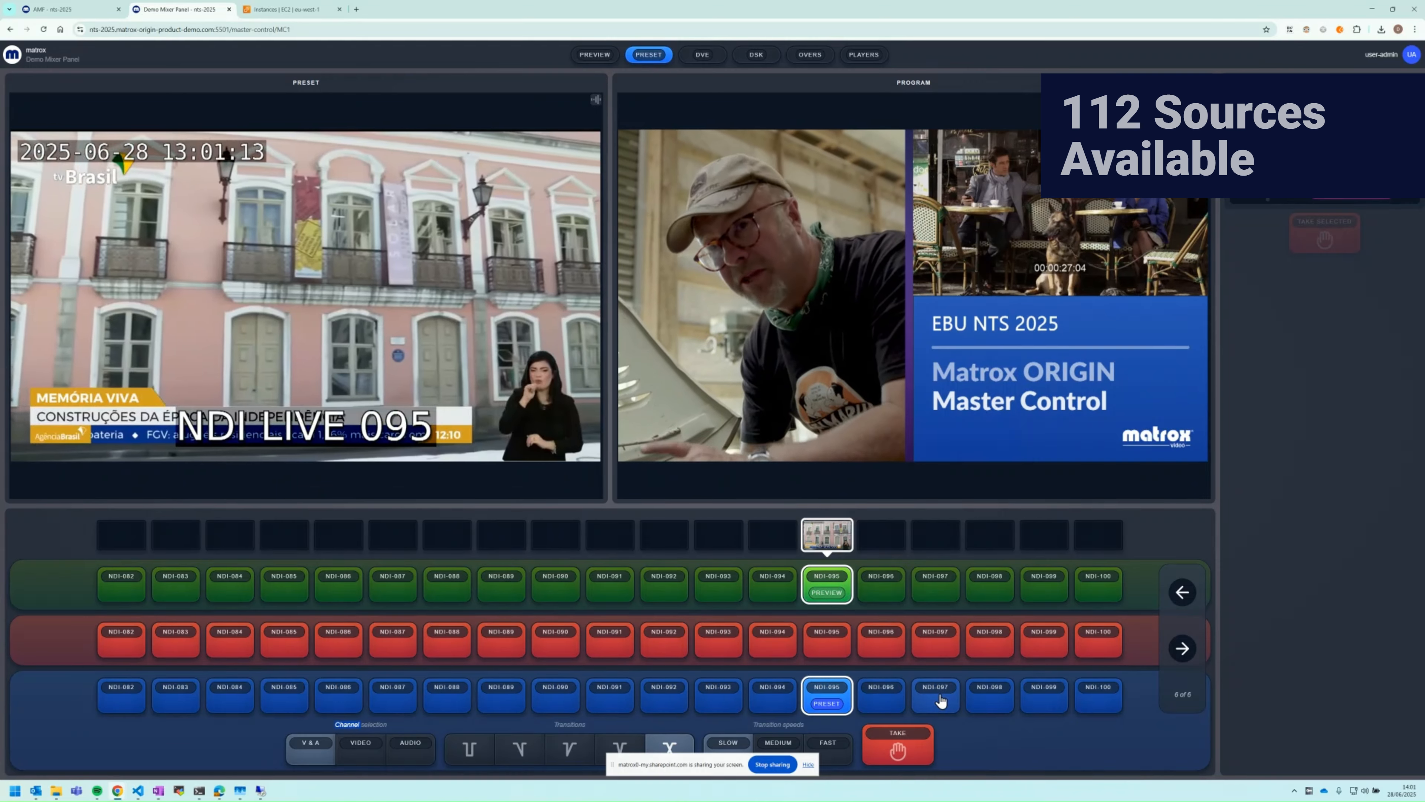
left_click(935, 699)
left_click(1119, 702)
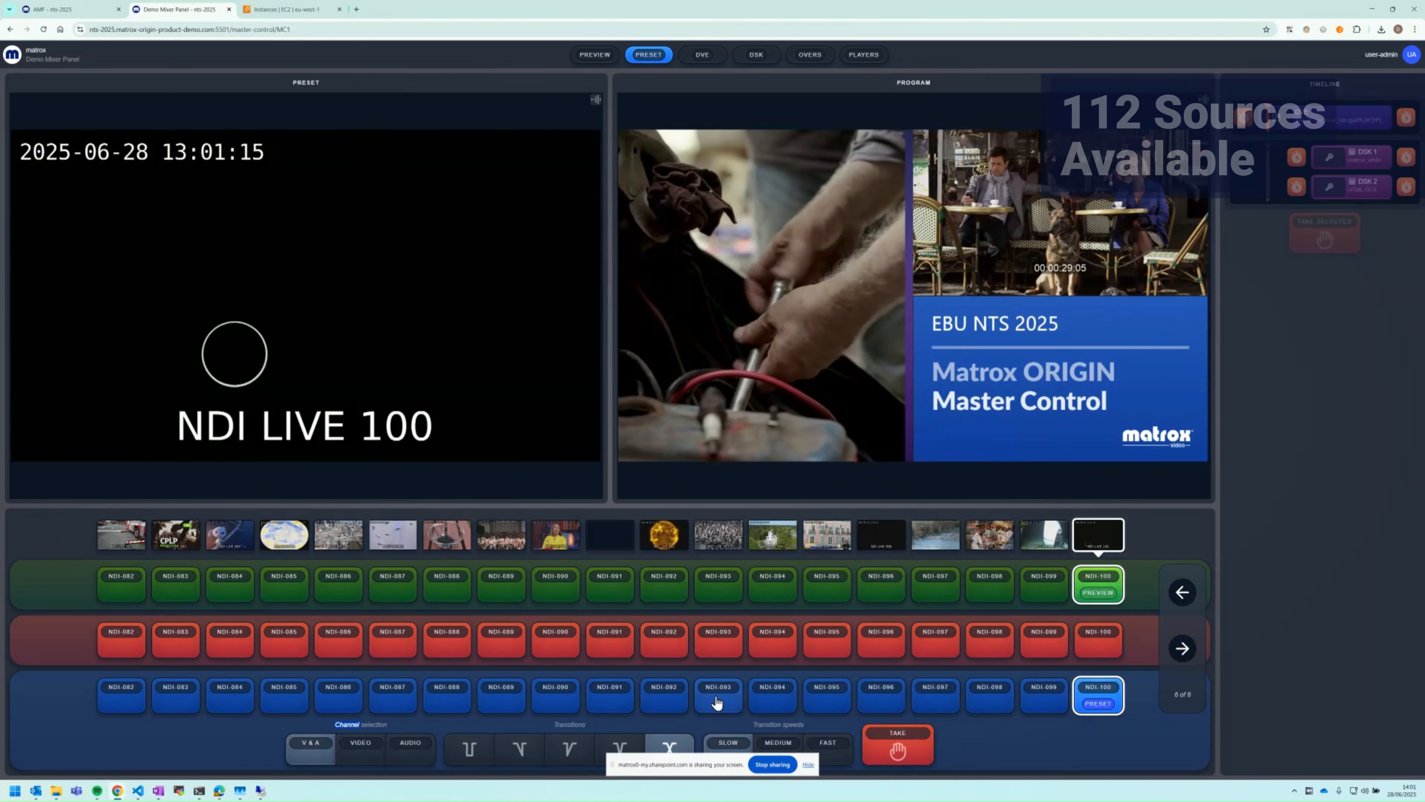
left_click(719, 699)
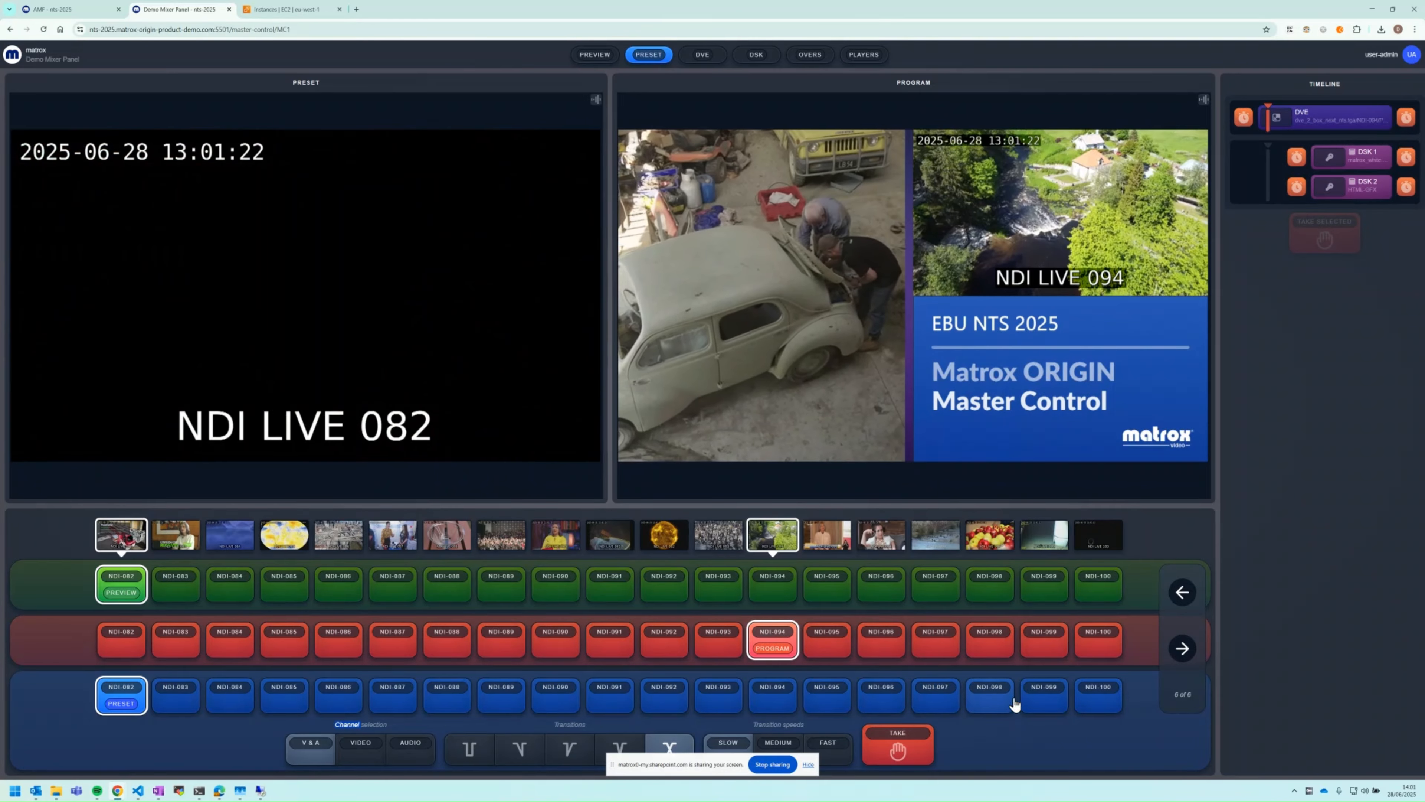
Zoom out the mixer page until all sources fit on one page, and hide the screen sharing bar
key("ctrl+minus")
key("ctrl+minus")
key("ctrl+minus")
key("ctrl+minus")
key("ctrl+minus")
key("ctrl+minus")
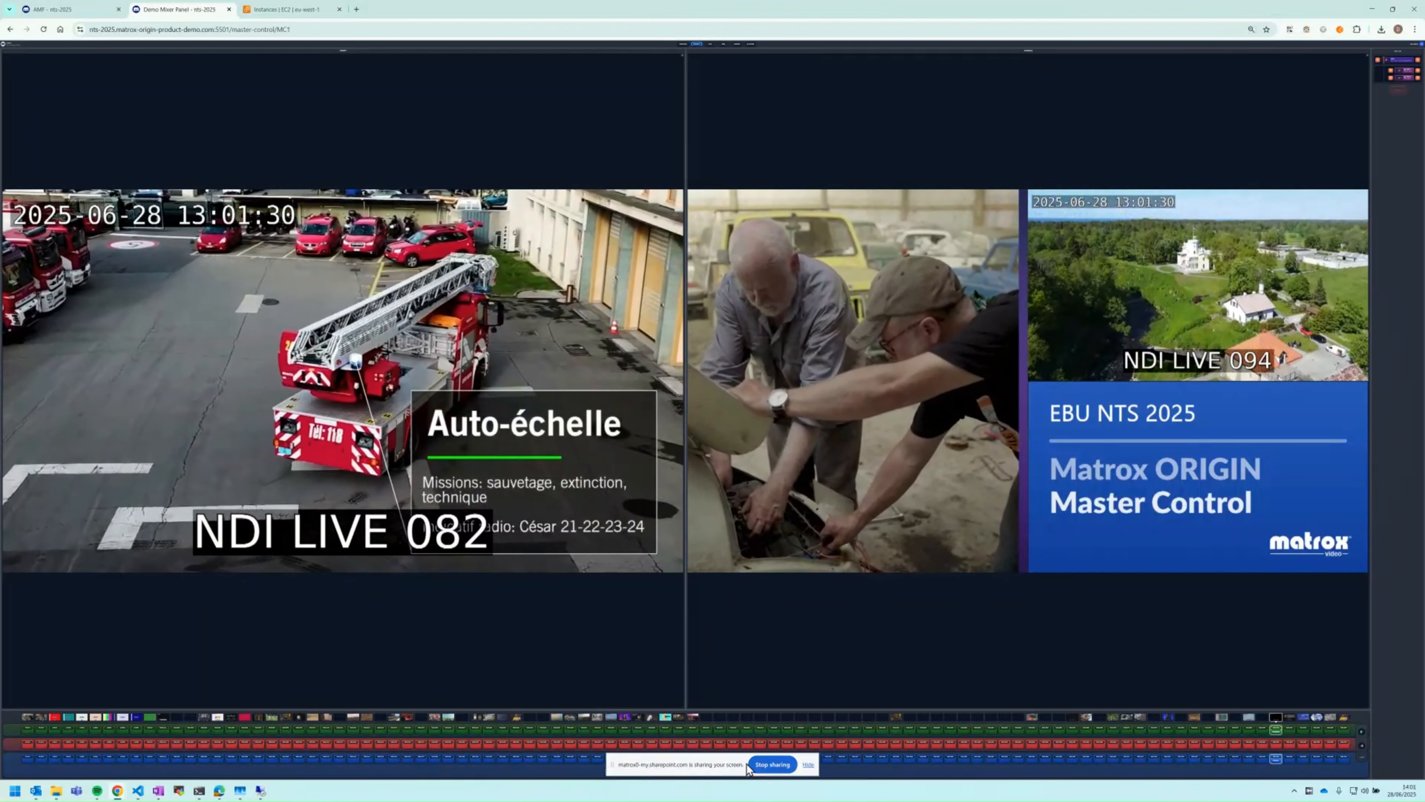
left_click(808, 765)
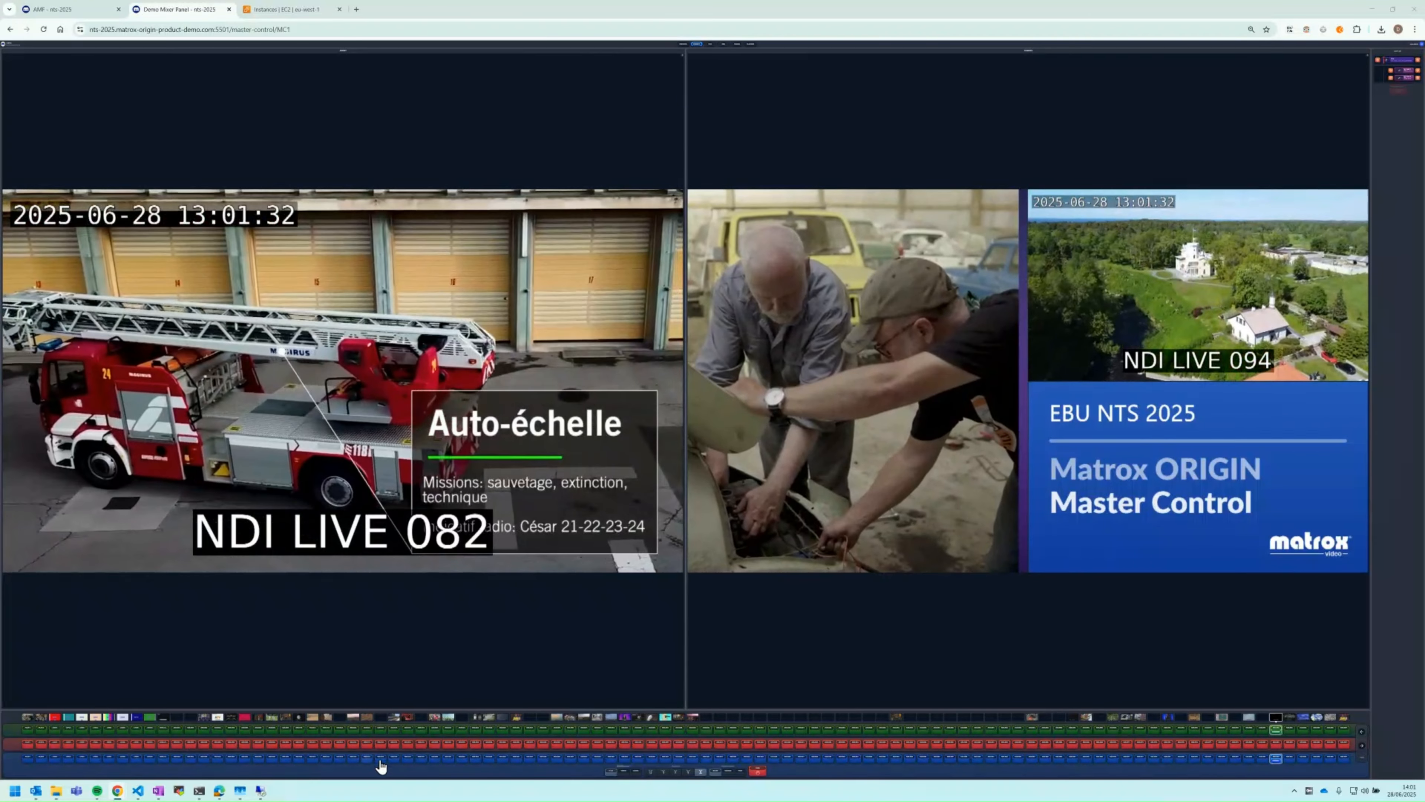
Check several sources from the full single-page source row on preset, including NDI-005
left_click(380, 758)
left_click(205, 758)
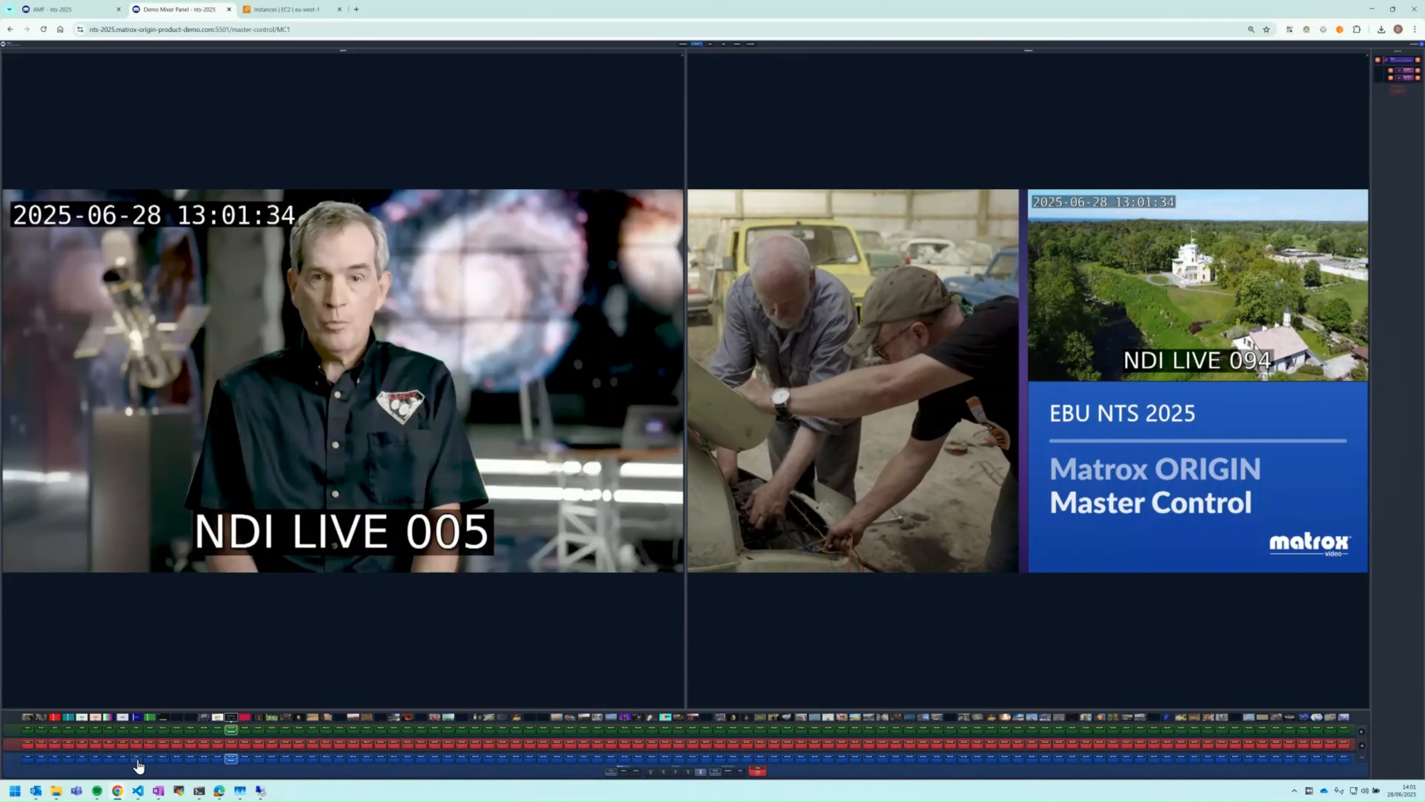
left_click(137, 758)
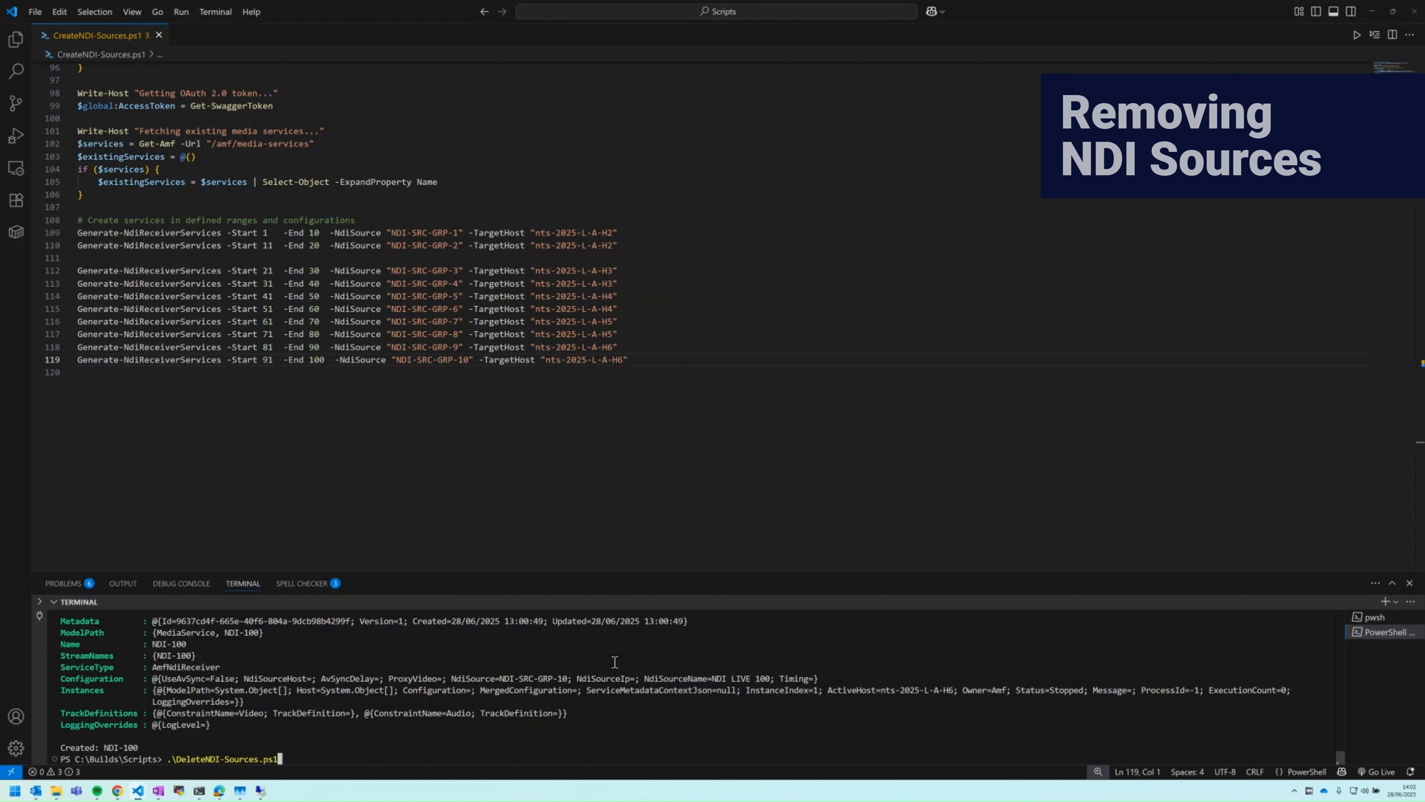
Switch to the VS Code terminal and run DeleteNDI-Sources.ps1 to remove the NDI receiver services
key("Return")
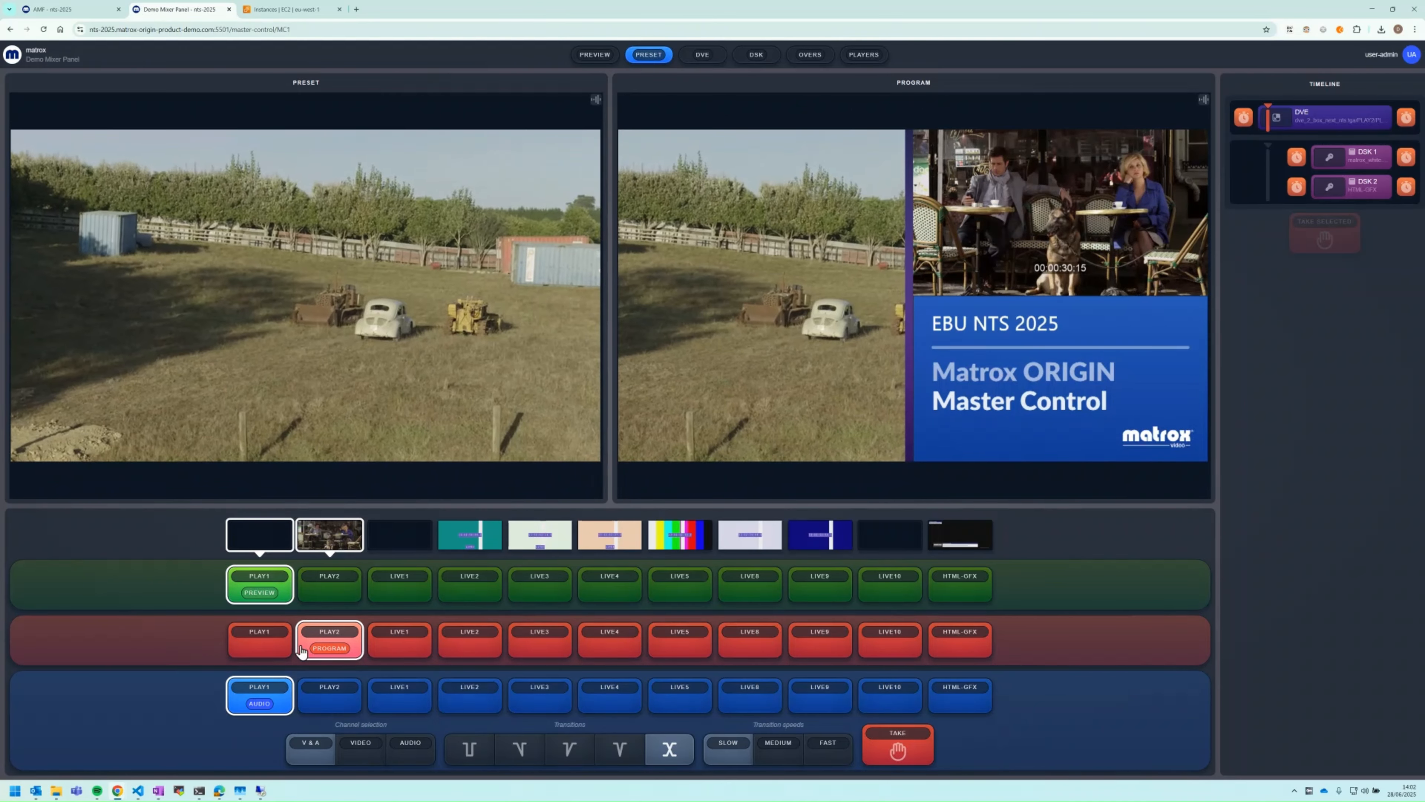
Switch to the mixer in the browser, check LIVE1 and LIVE2 on program and return program to PLAY2
left_click(396, 649)
left_click(480, 652)
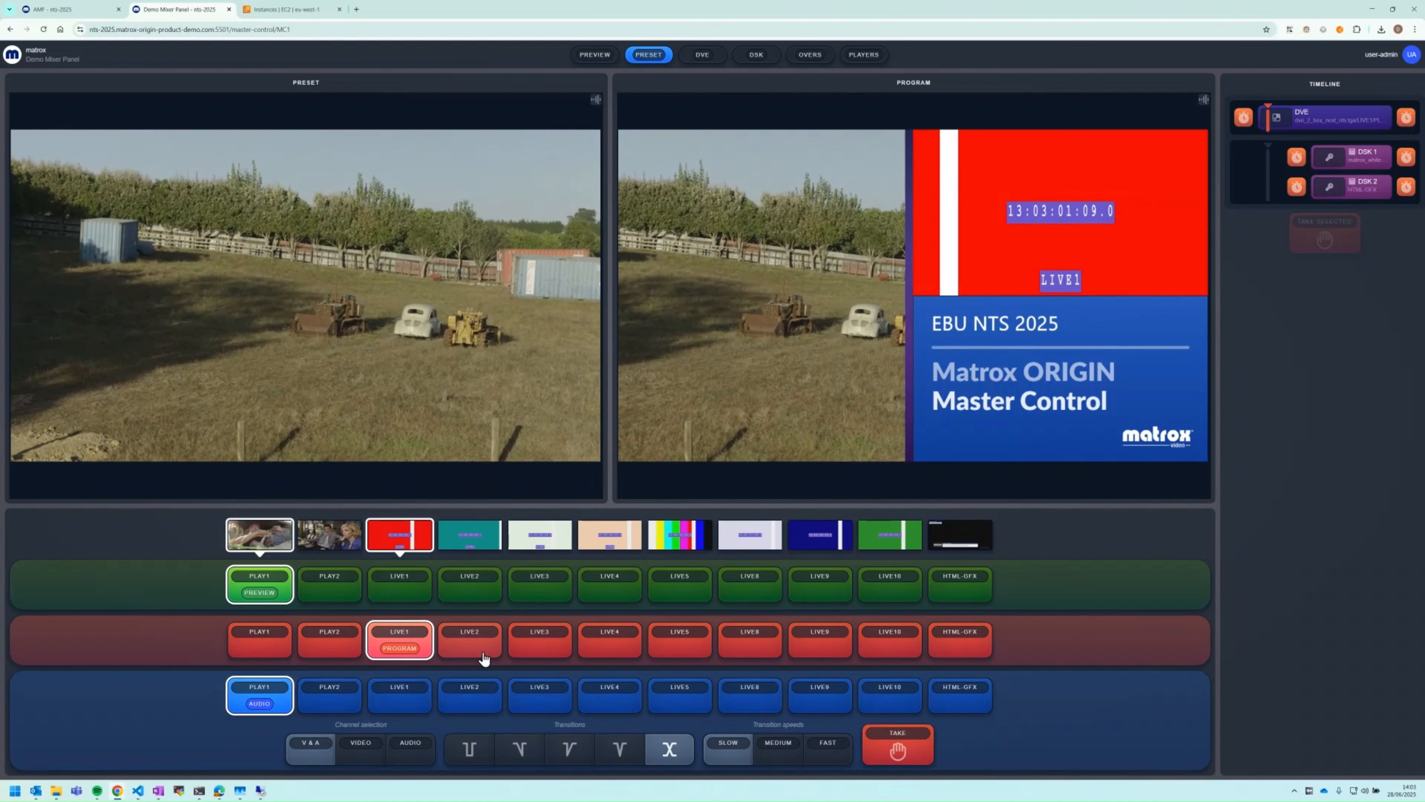
left_click(320, 652)
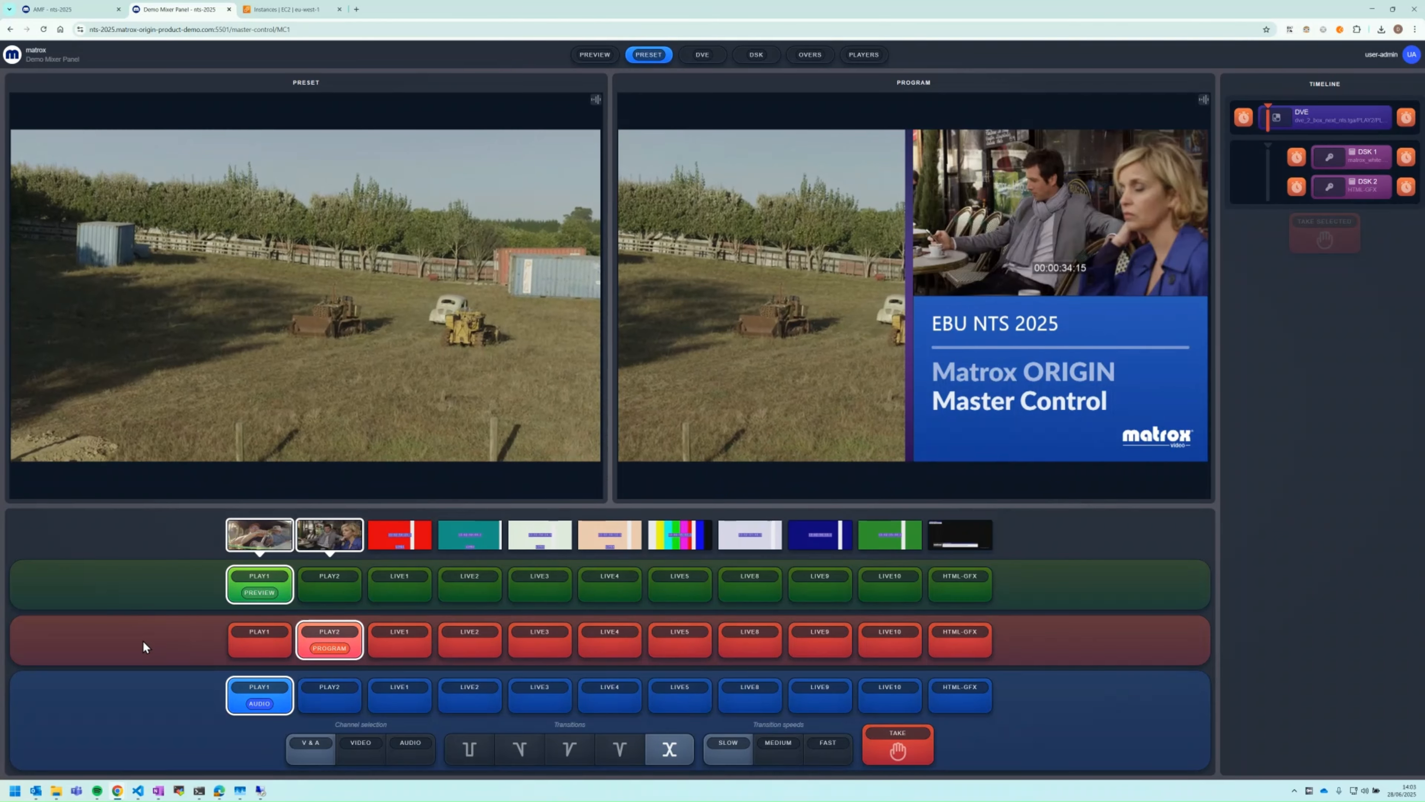